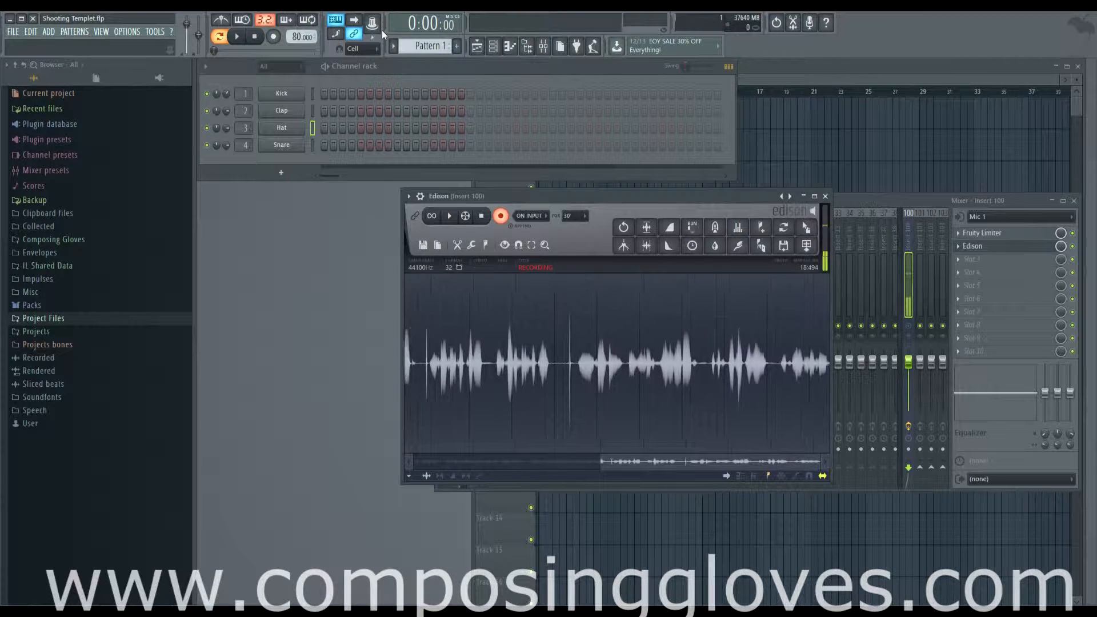
pyautogui.click(12, 32)
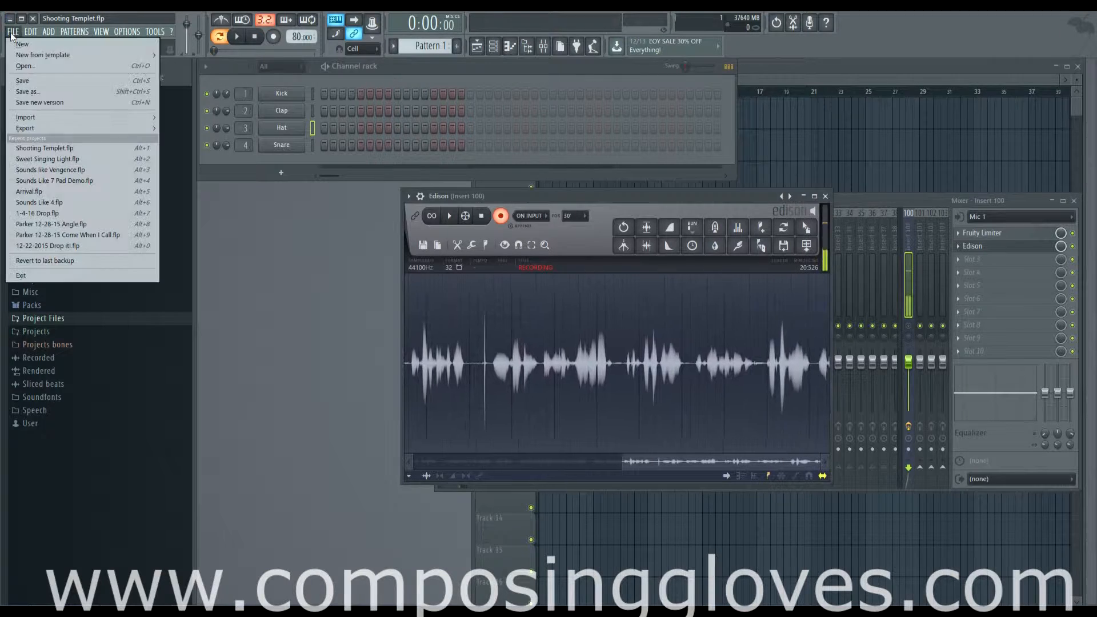
pyautogui.click(137, 18)
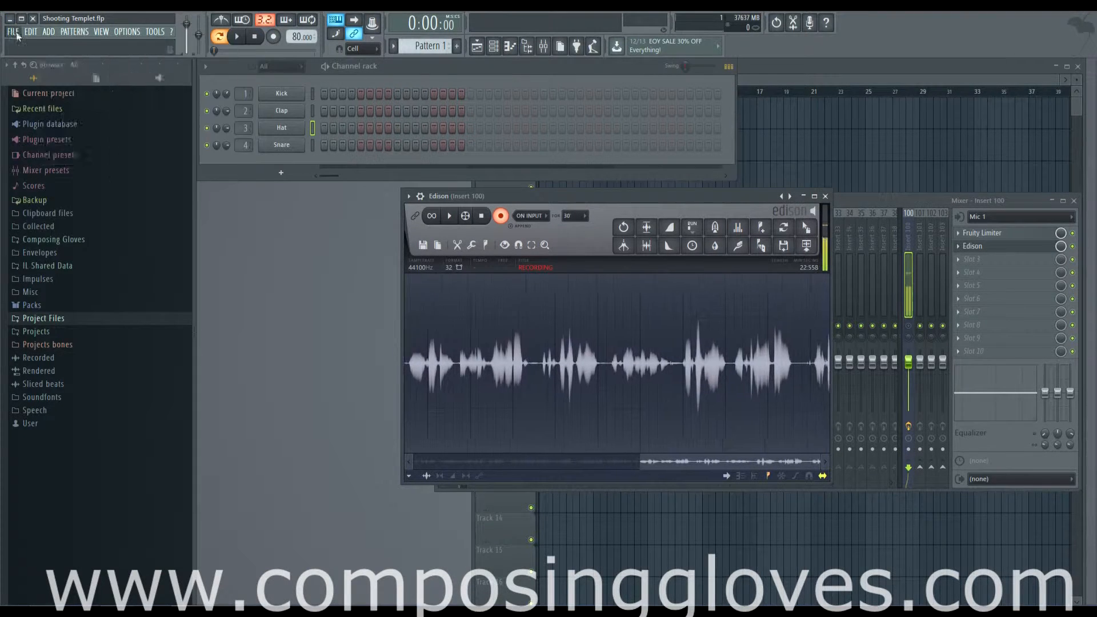
pyautogui.click(155, 32)
pyautogui.click(75, 31)
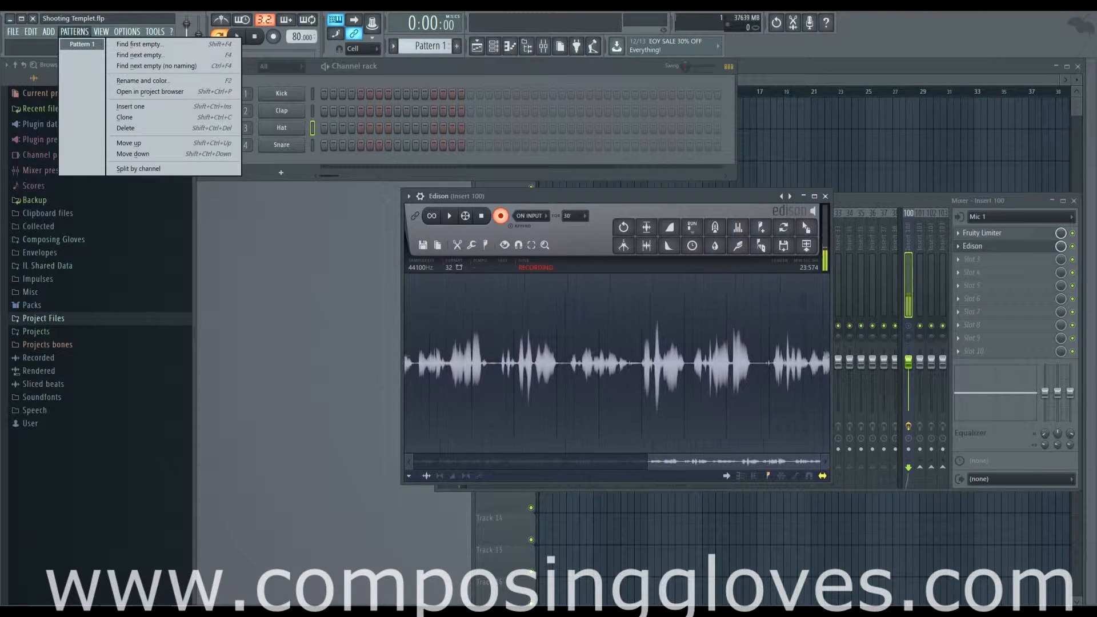
pyautogui.click(12, 32)
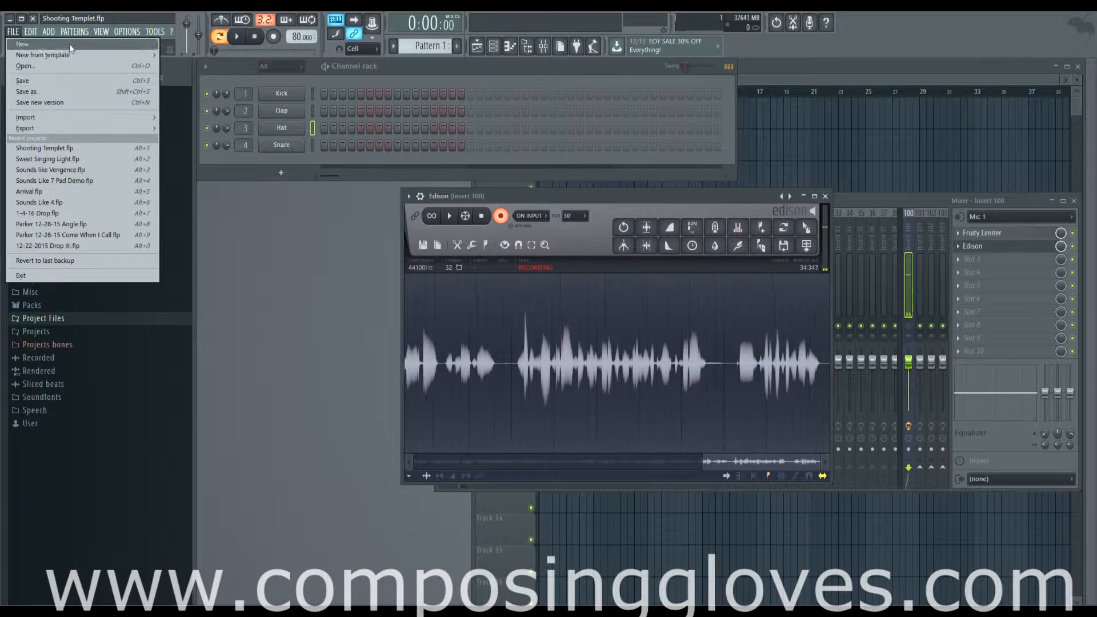
pyautogui.click(82, 67)
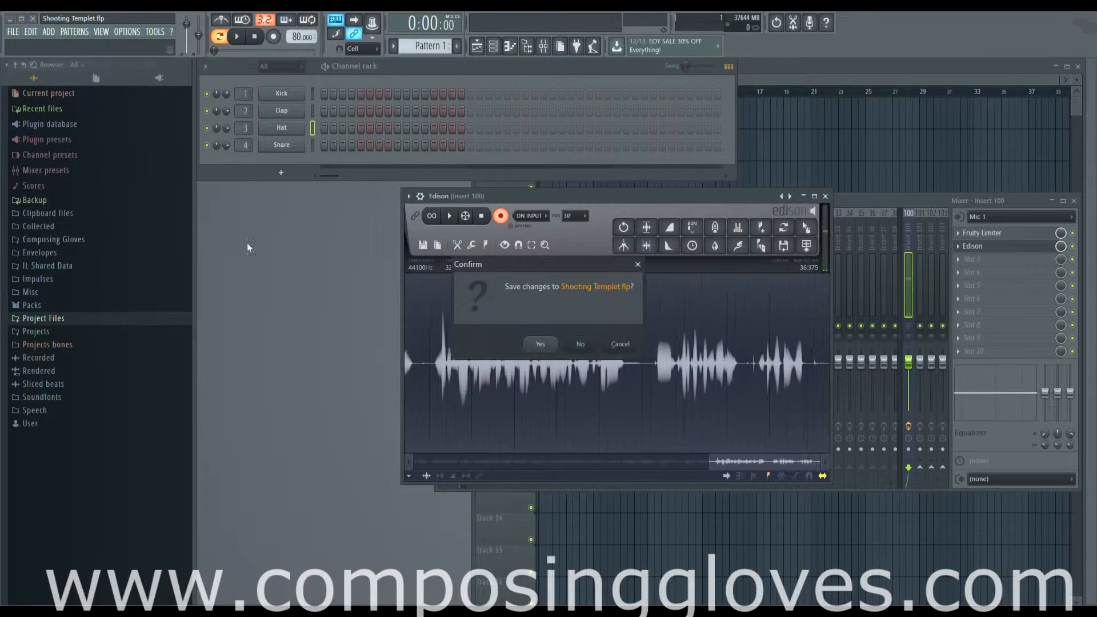
pyautogui.click(617, 344)
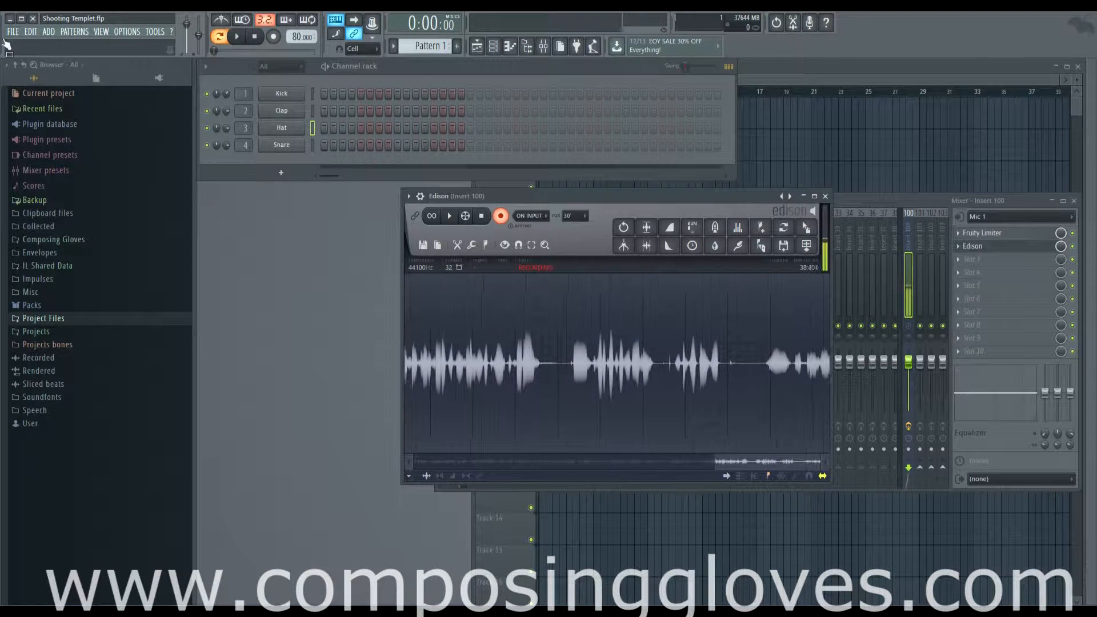
# - Export the project as a WAV file named Shooting Templet into the Projects folder
pyautogui.click(794, 93)
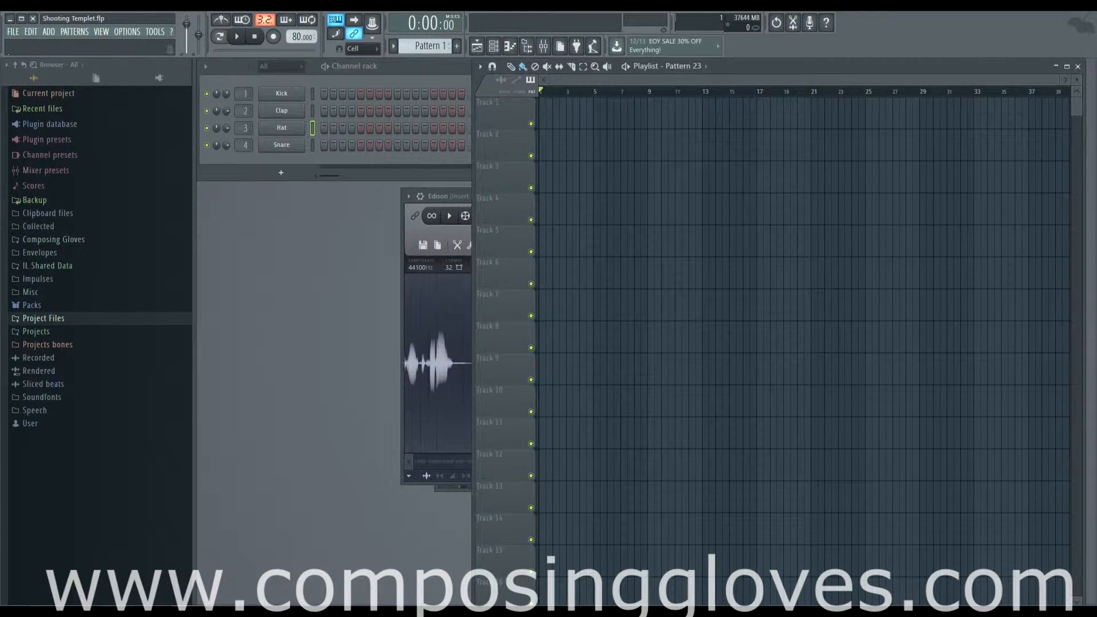
pyautogui.click(11, 33)
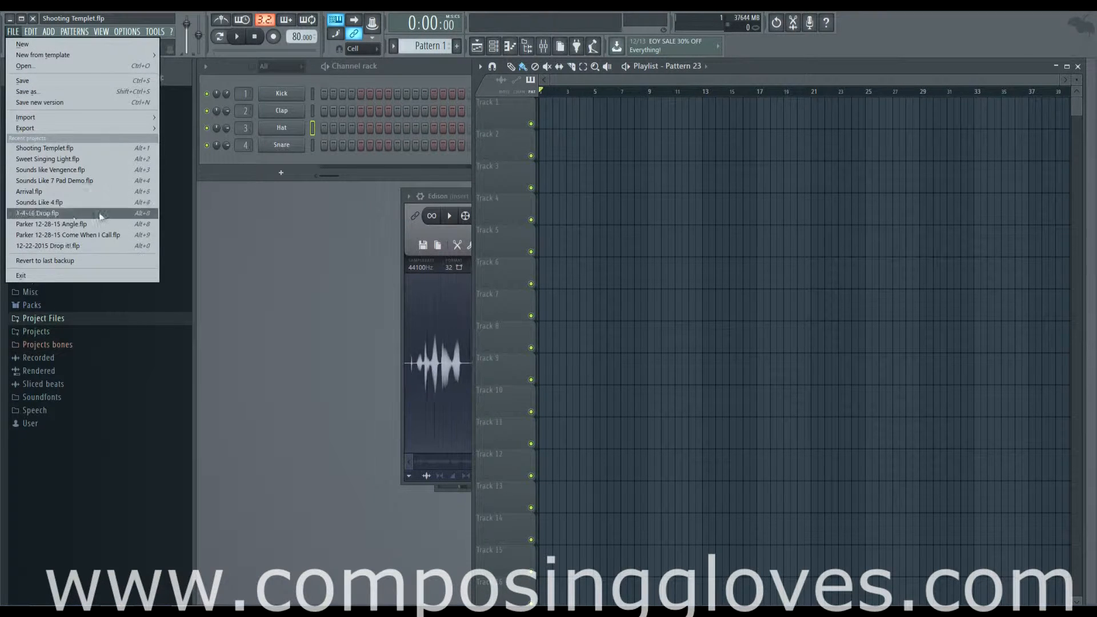
pyautogui.moveTo(83, 128)
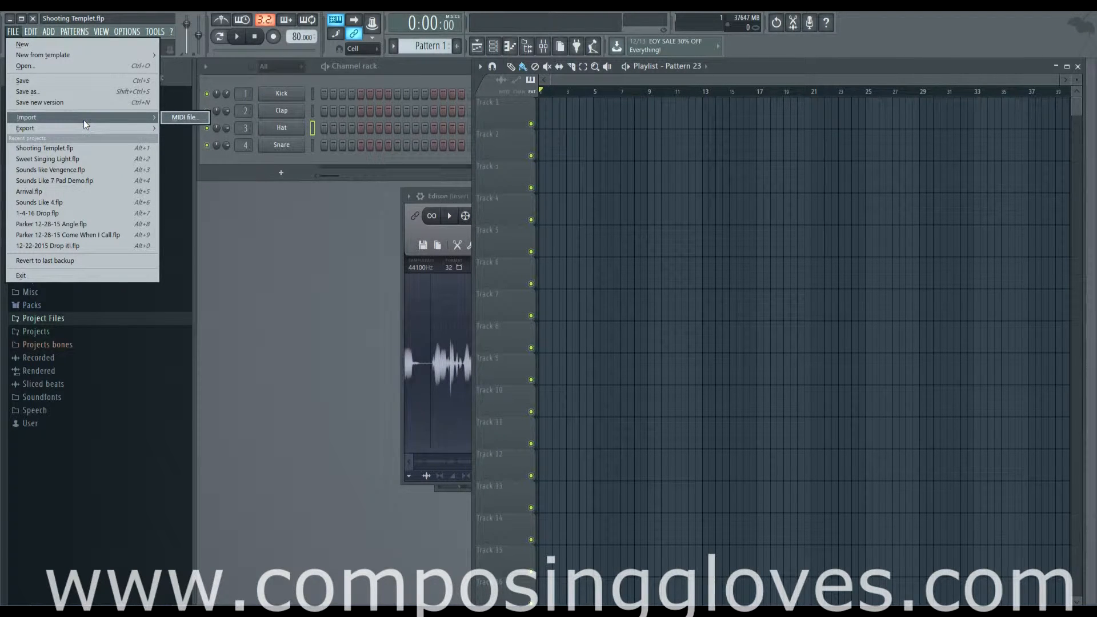
pyautogui.moveTo(126, 129)
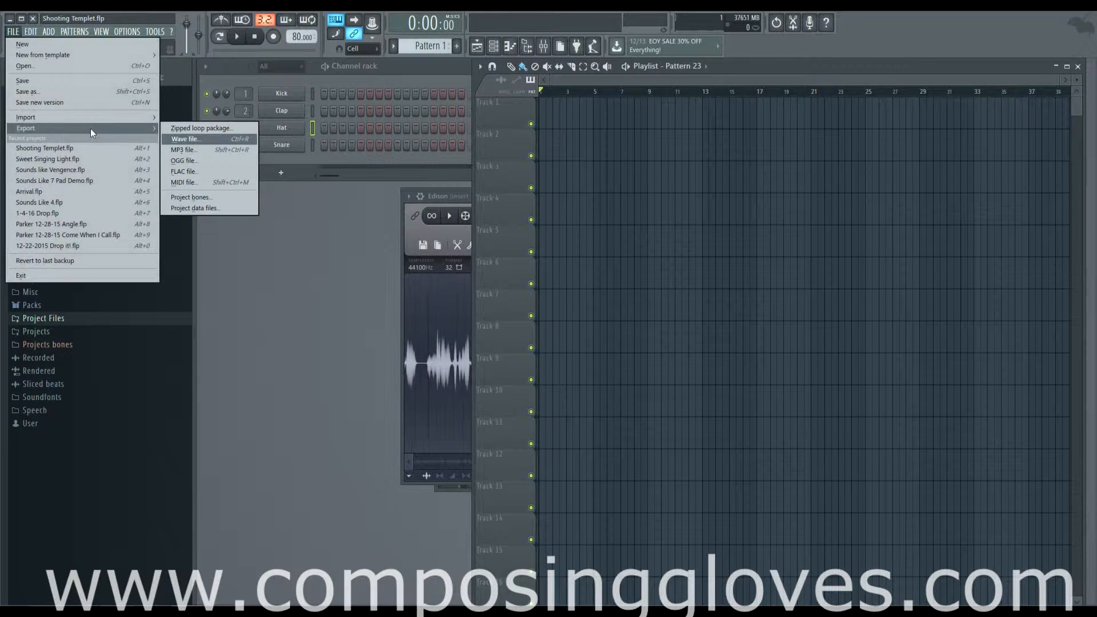
pyautogui.click(204, 141)
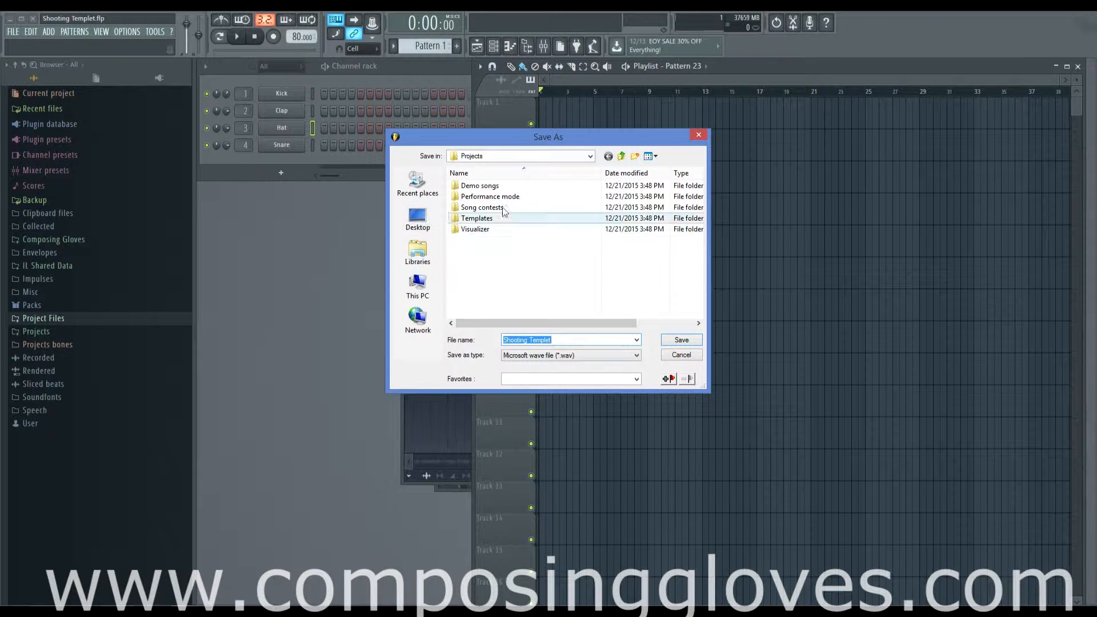
pyautogui.click(682, 341)
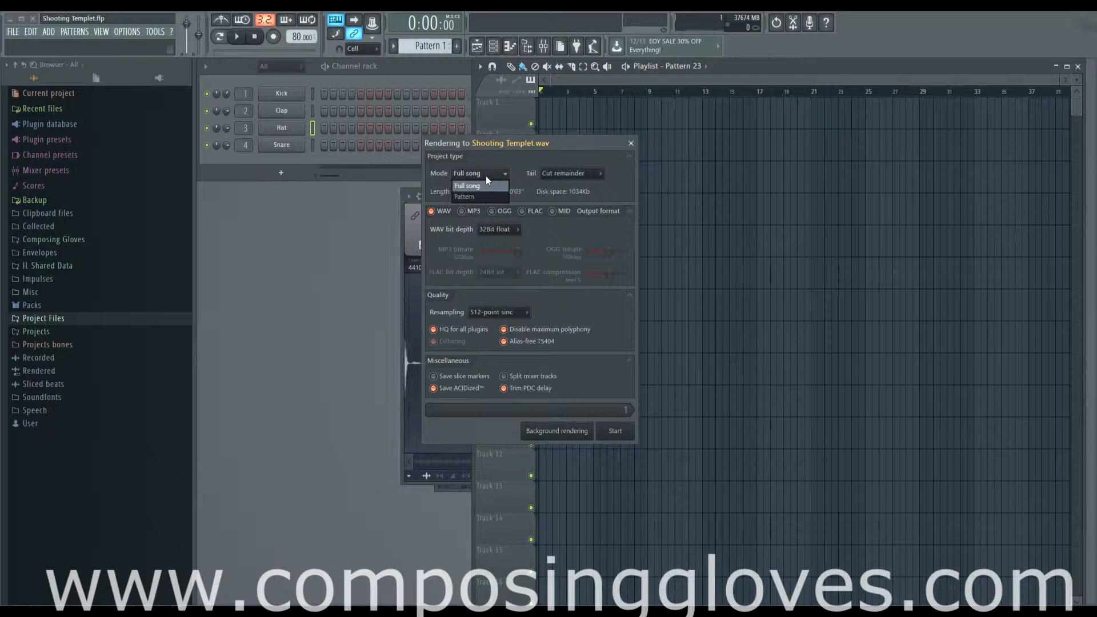
# - Review the render Mode and Tail options, keeping Full song and Cut remainder
pyautogui.click(494, 184)
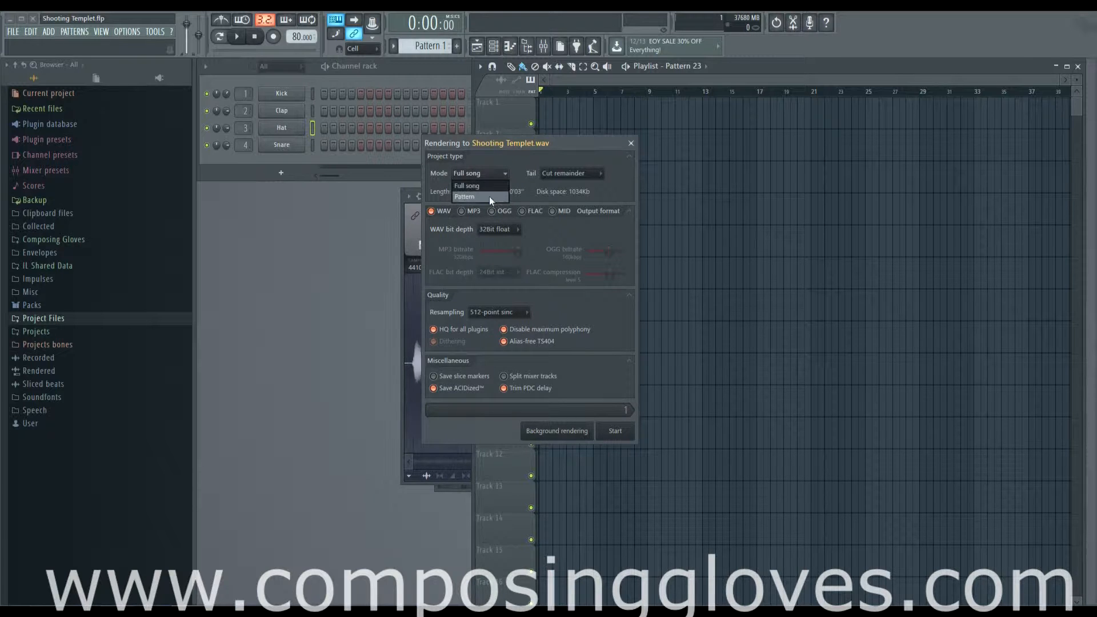
pyautogui.click(489, 184)
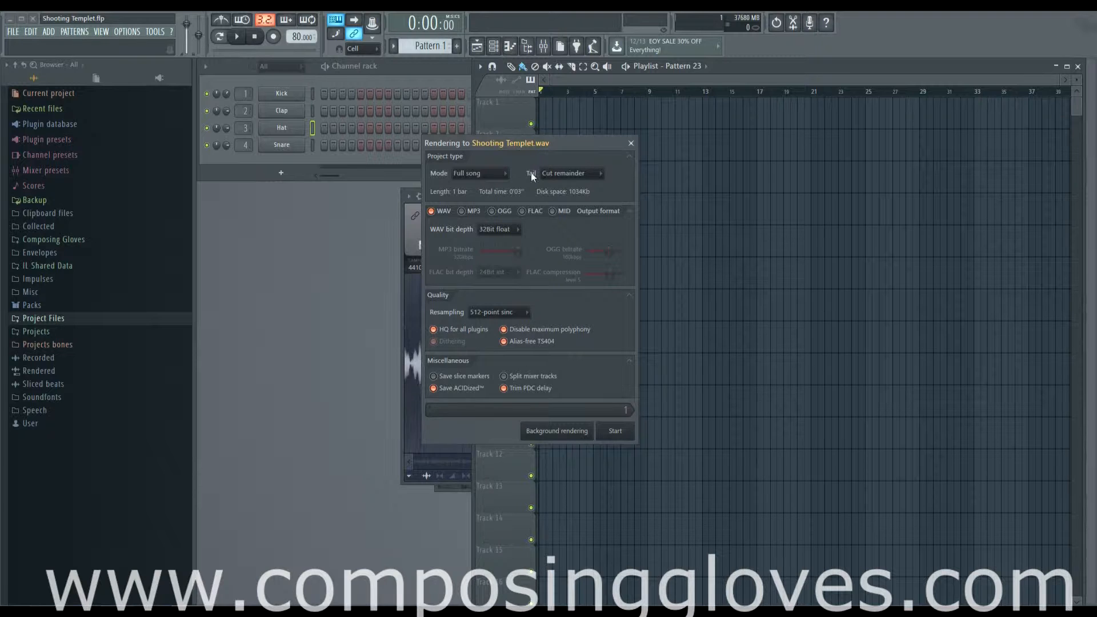
pyautogui.click(575, 175)
pyautogui.click(583, 176)
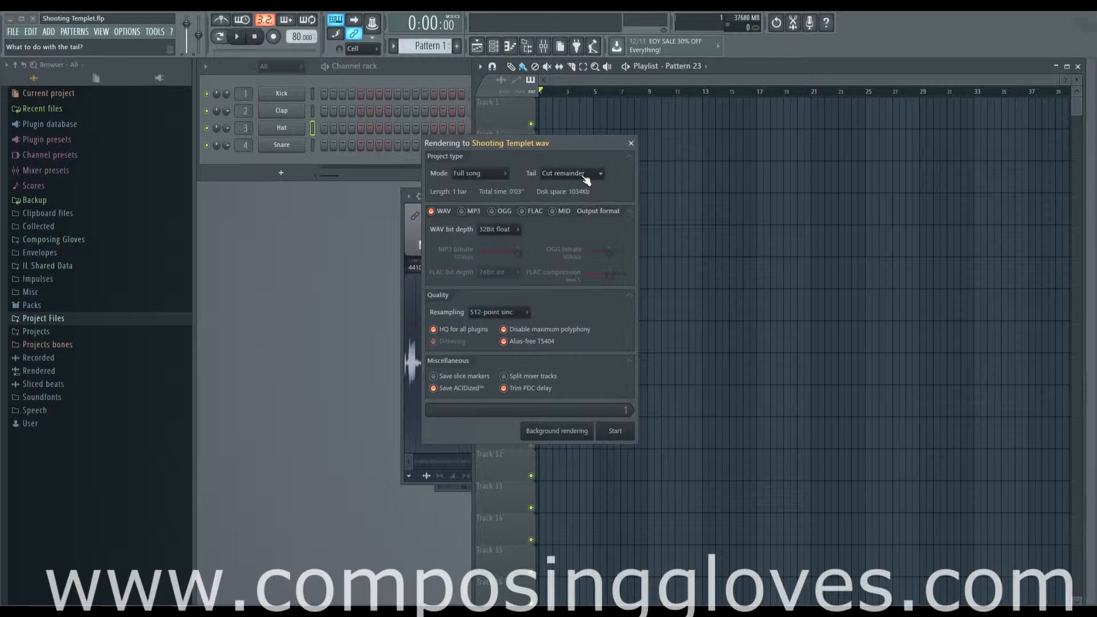
pyautogui.click(578, 175)
pyautogui.click(580, 176)
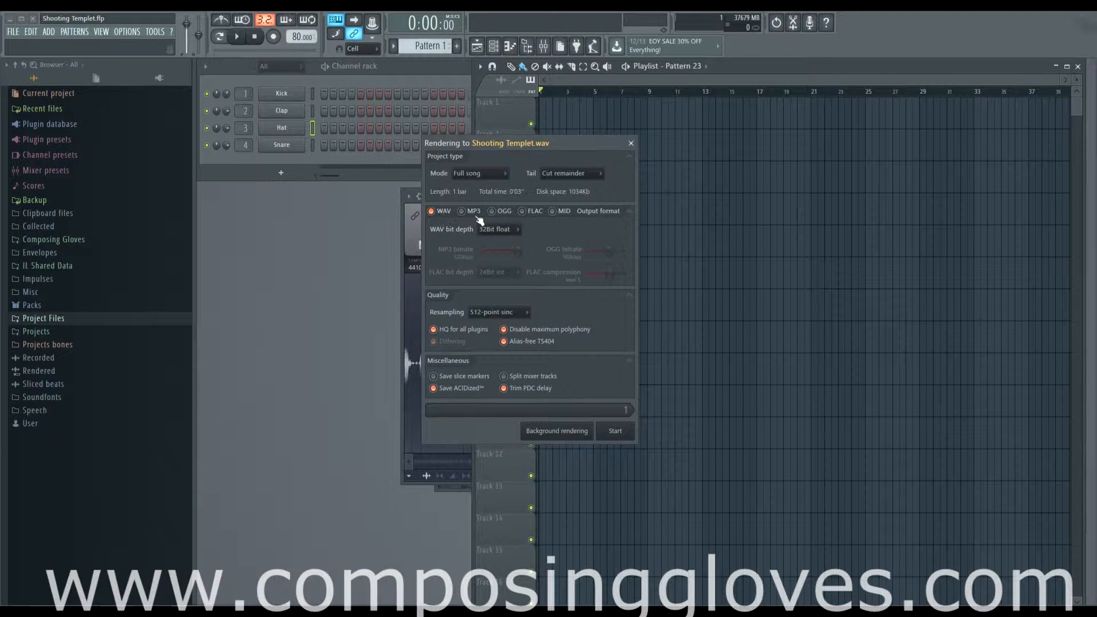
# - Try different WAV bit depths, switching to 24Bit int and back to 32Bit float
pyautogui.click(517, 231)
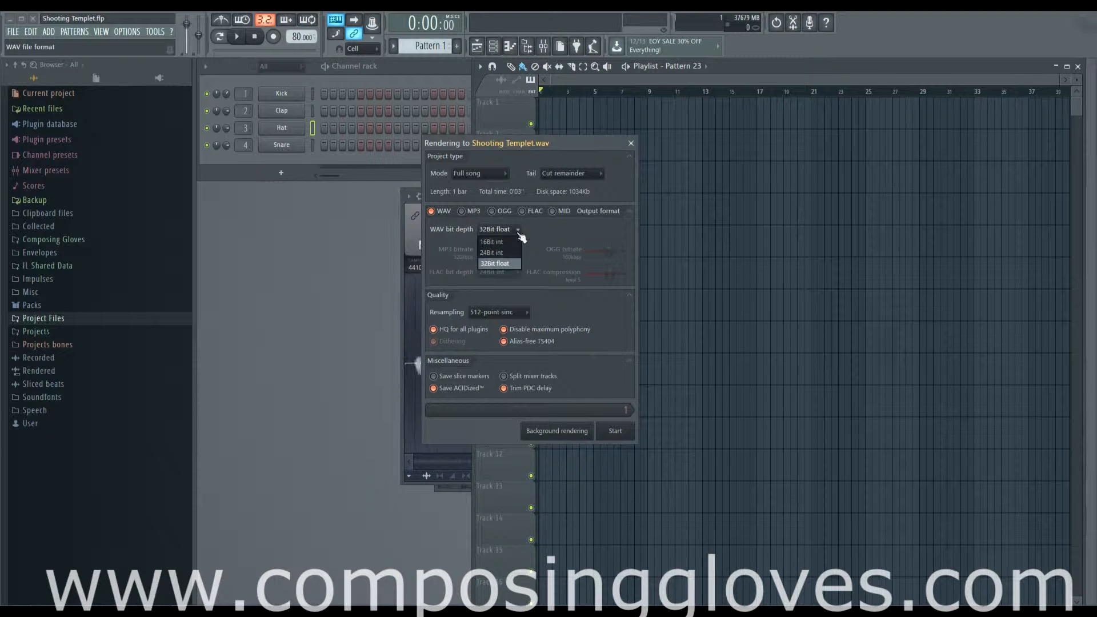
pyautogui.click(521, 235)
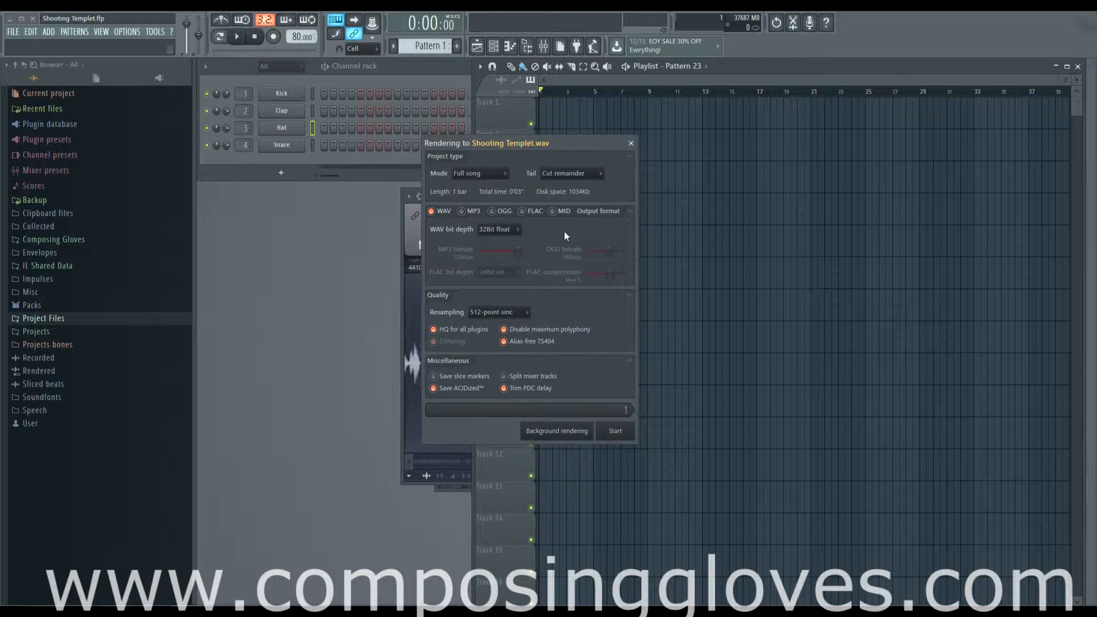
pyautogui.click(519, 230)
pyautogui.click(514, 253)
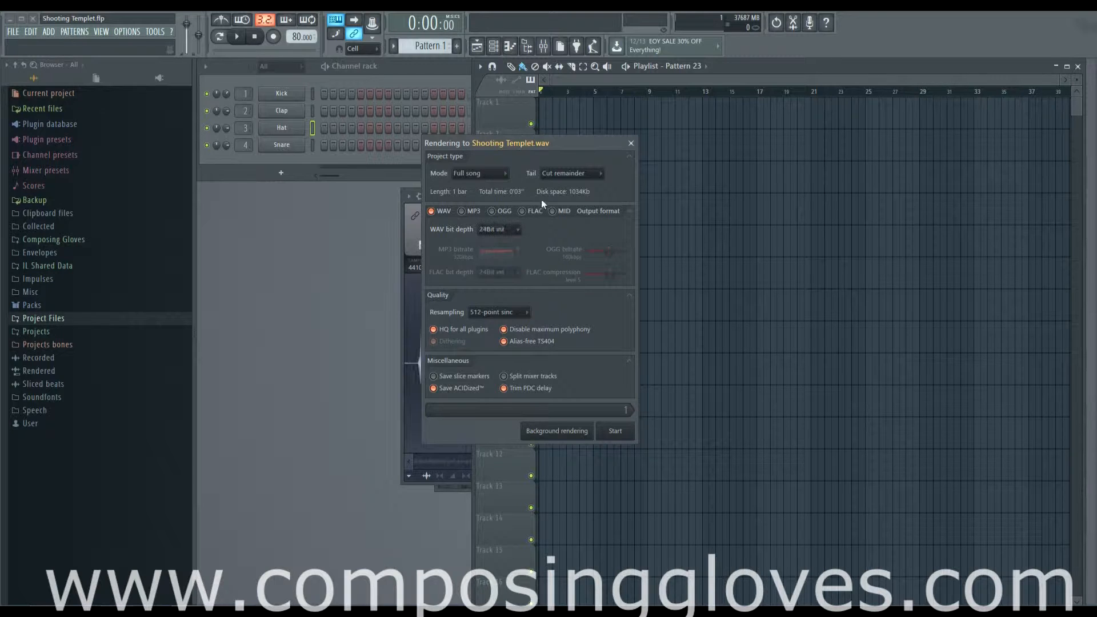
pyautogui.click(520, 231)
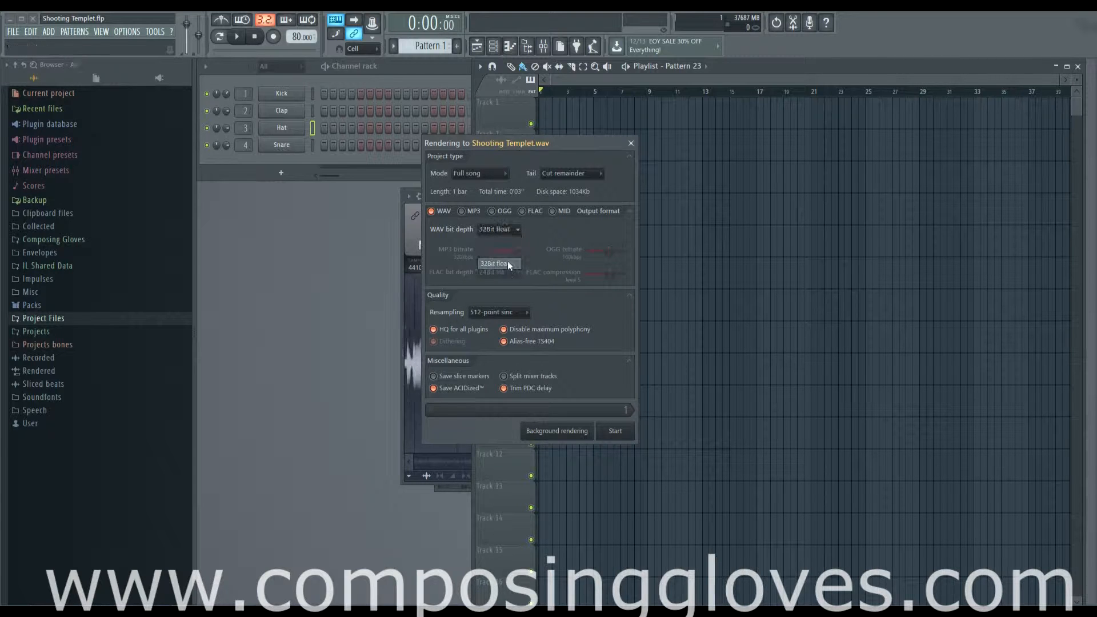
pyautogui.click(507, 263)
pyautogui.click(515, 230)
pyautogui.click(515, 231)
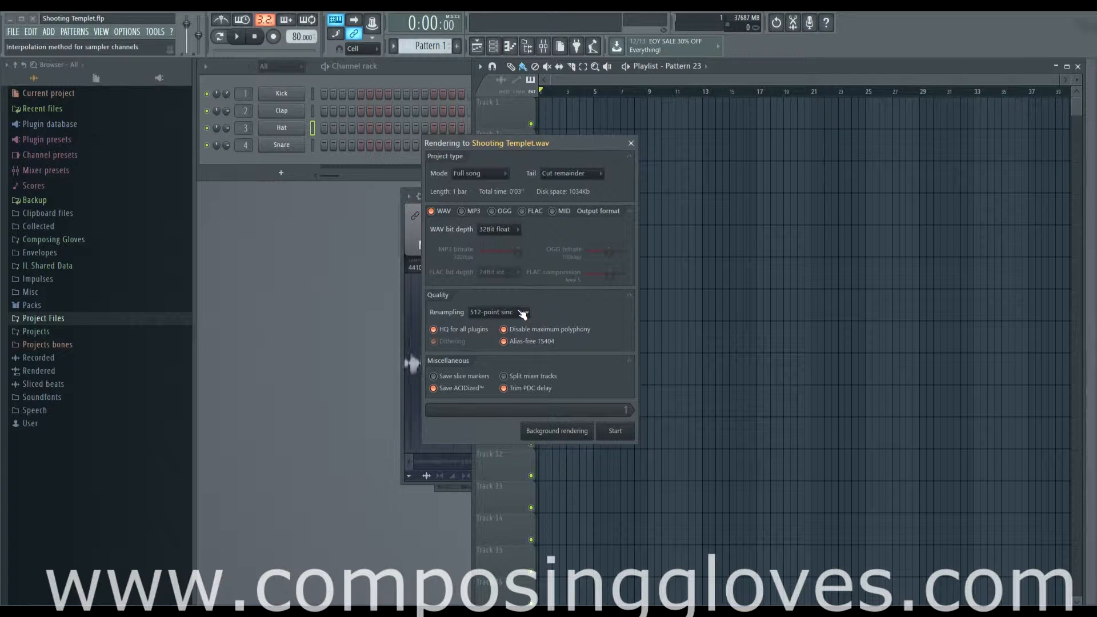
# - Switch resampling to 256-point sinc and back to 512-point sinc
pyautogui.click(511, 312)
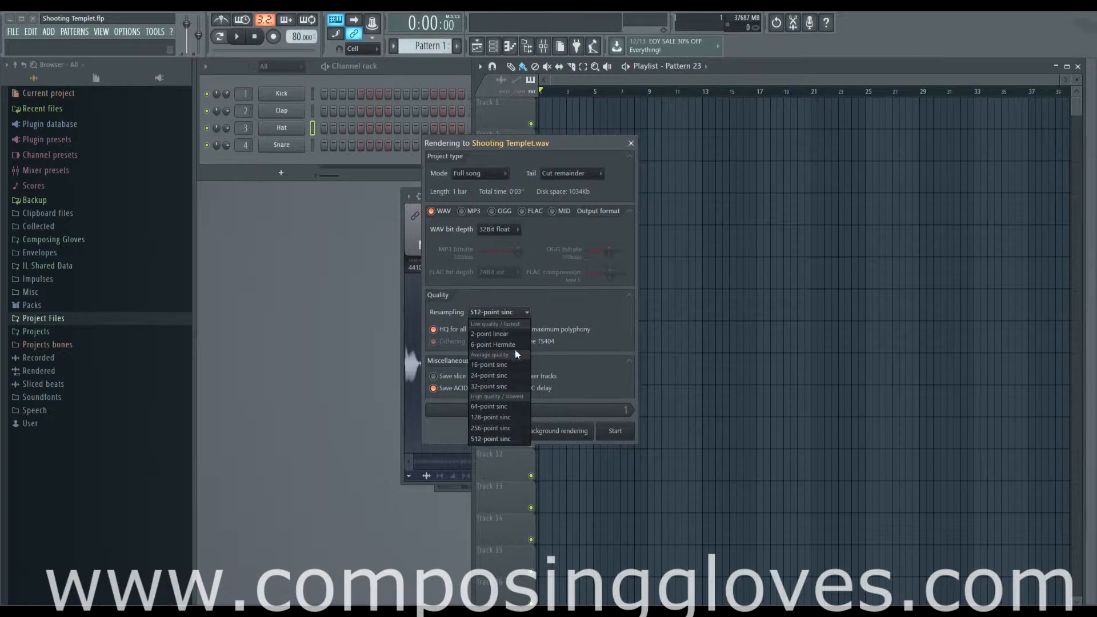
pyautogui.click(513, 428)
pyautogui.click(521, 312)
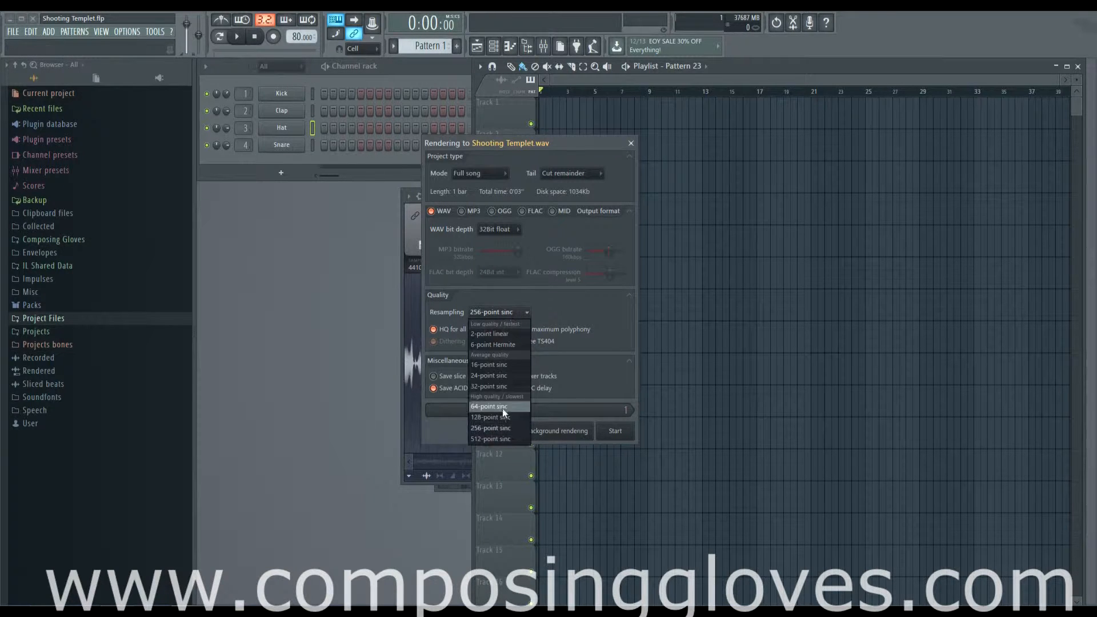
pyautogui.click(491, 439)
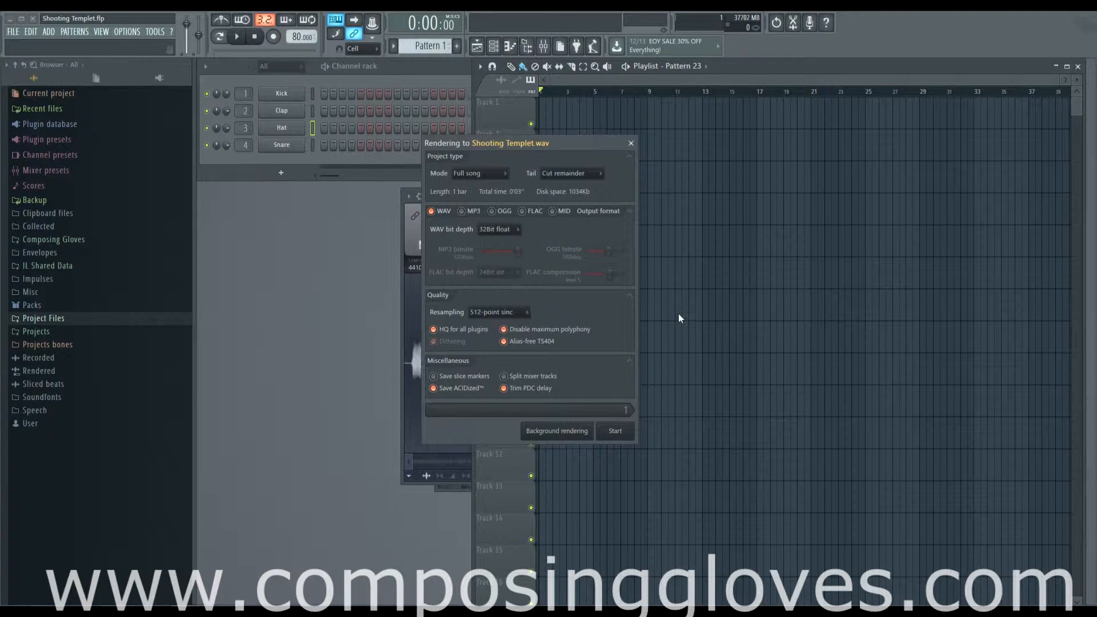
# - Set the WAV bit depth to 24Bit int and keep resampling at 512-point sinc
pyautogui.click(508, 229)
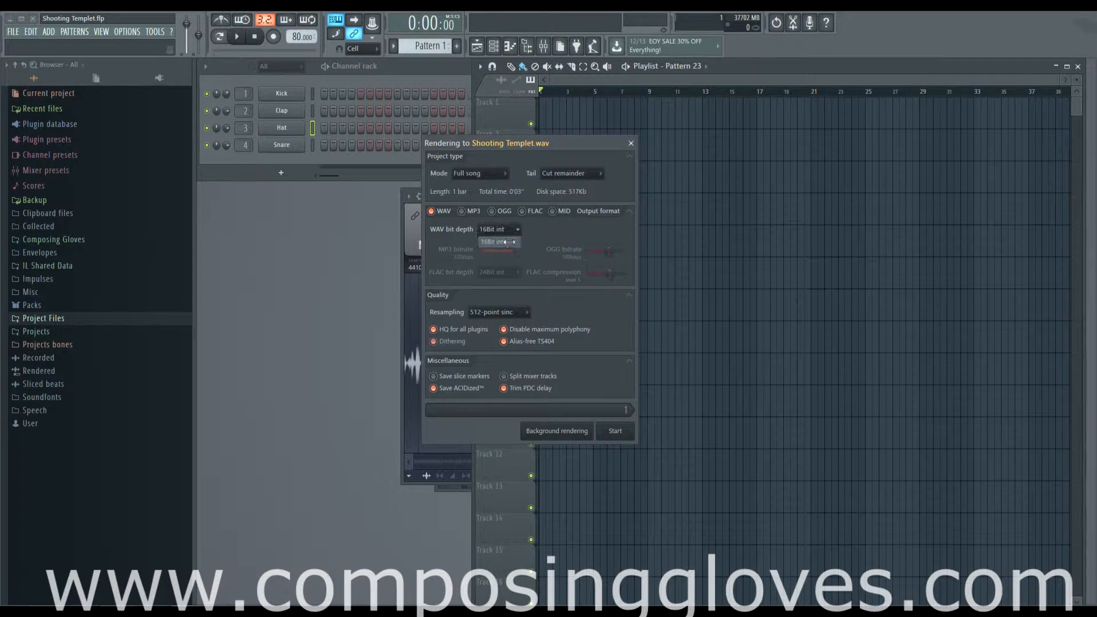
pyautogui.click(508, 253)
pyautogui.click(512, 318)
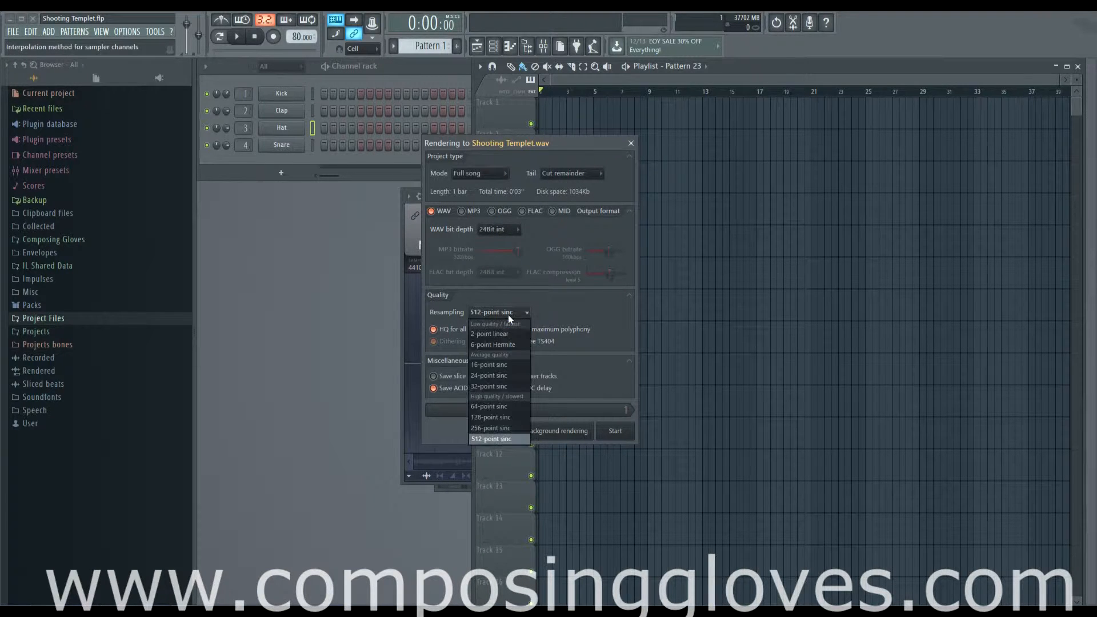
pyautogui.click(513, 438)
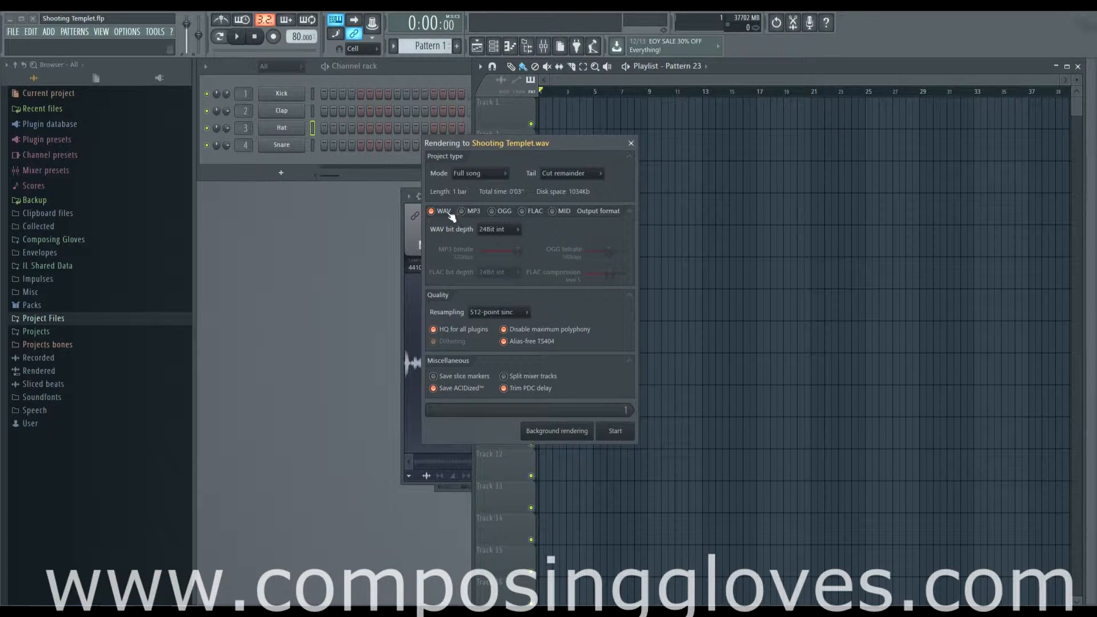
# - Enable MP3 output alongside WAV, nudge the MP3 bitrate, and close the rendering dialog
pyautogui.click(463, 212)
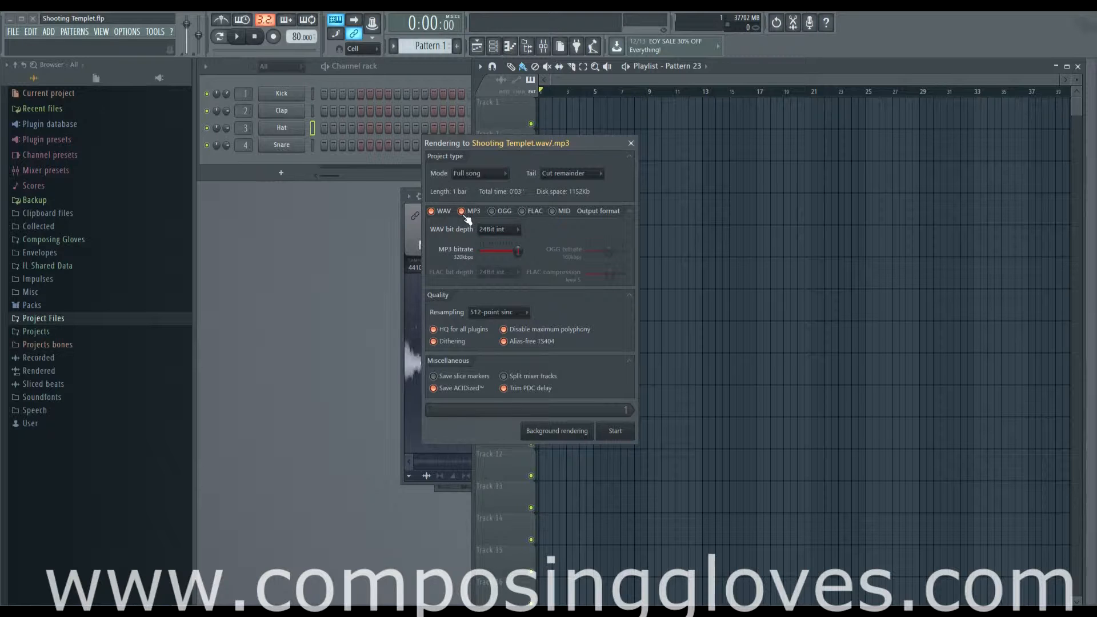
pyautogui.moveTo(519, 252)
pyautogui.mouseDown()
pyautogui.moveTo(506, 251)
pyautogui.moveTo(518, 252)
pyautogui.mouseUp()
pyautogui.click(632, 144)
pyautogui.click(29, 31)
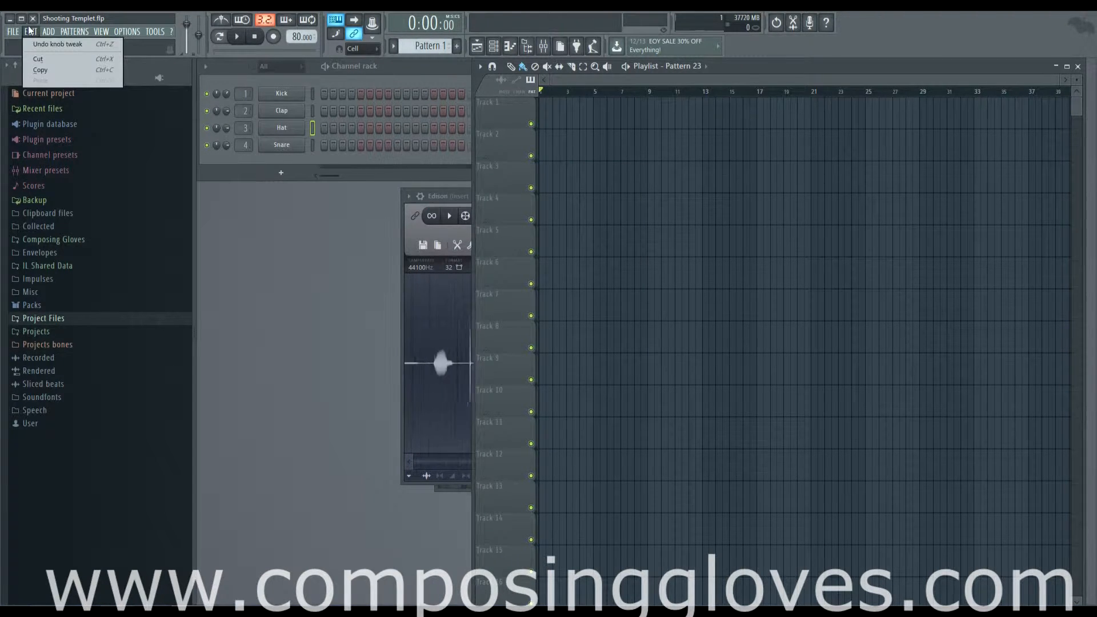
pyautogui.moveTo(49, 32)
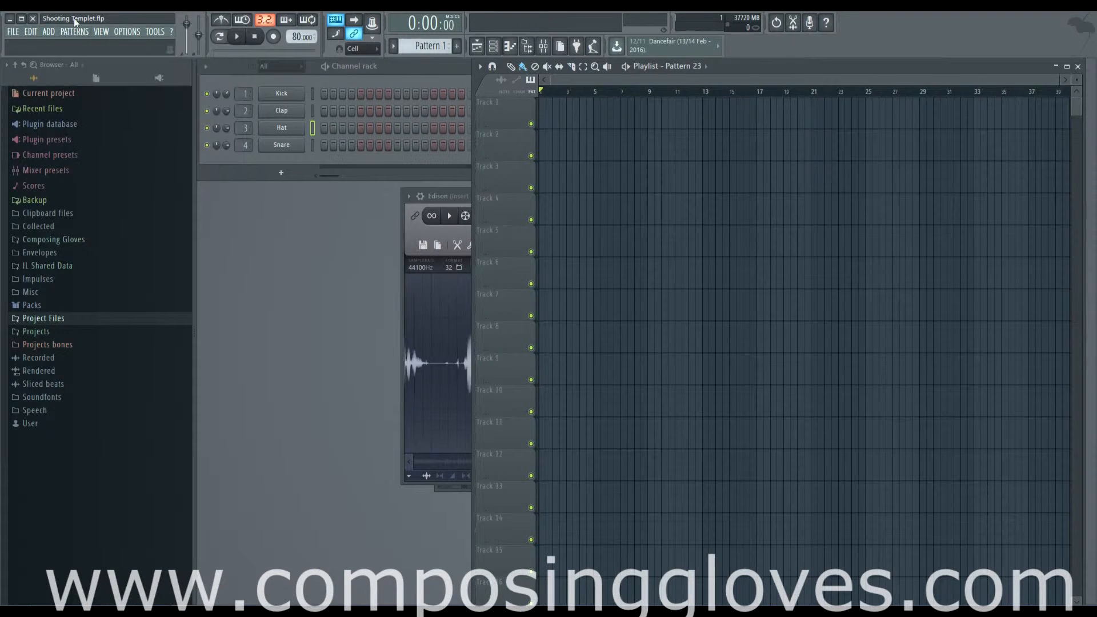
pyautogui.moveTo(100, 34)
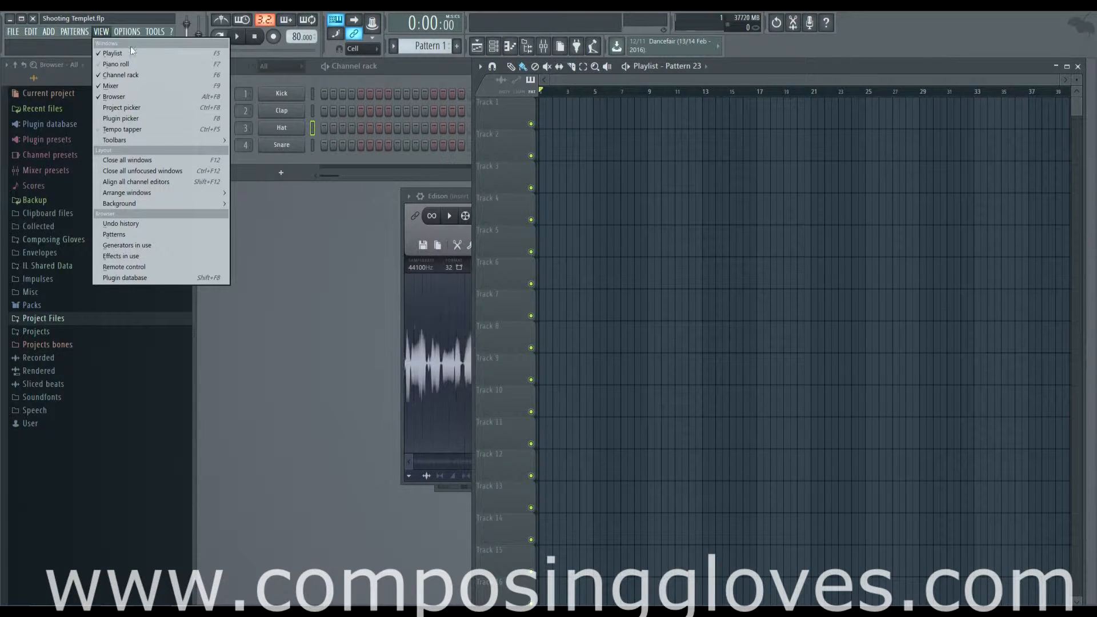
# - Toggle the Playlist window and bring the Channel rack to the front
pyautogui.click(477, 46)
pyautogui.click(477, 47)
pyautogui.click(494, 47)
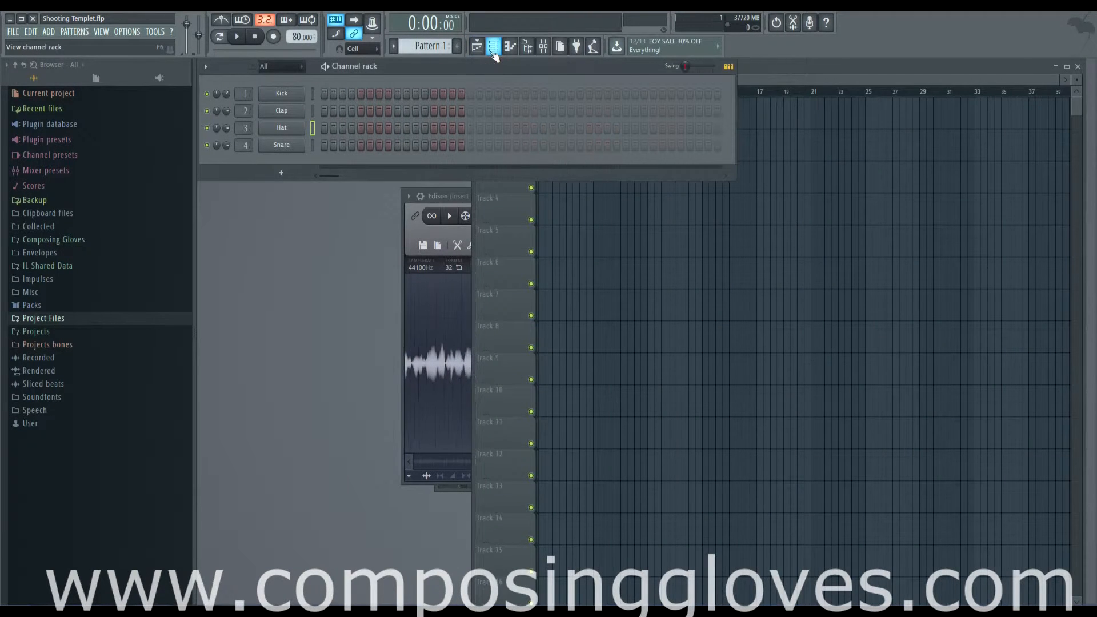
# - Open the MIDI input/output settings
pyautogui.click(101, 32)
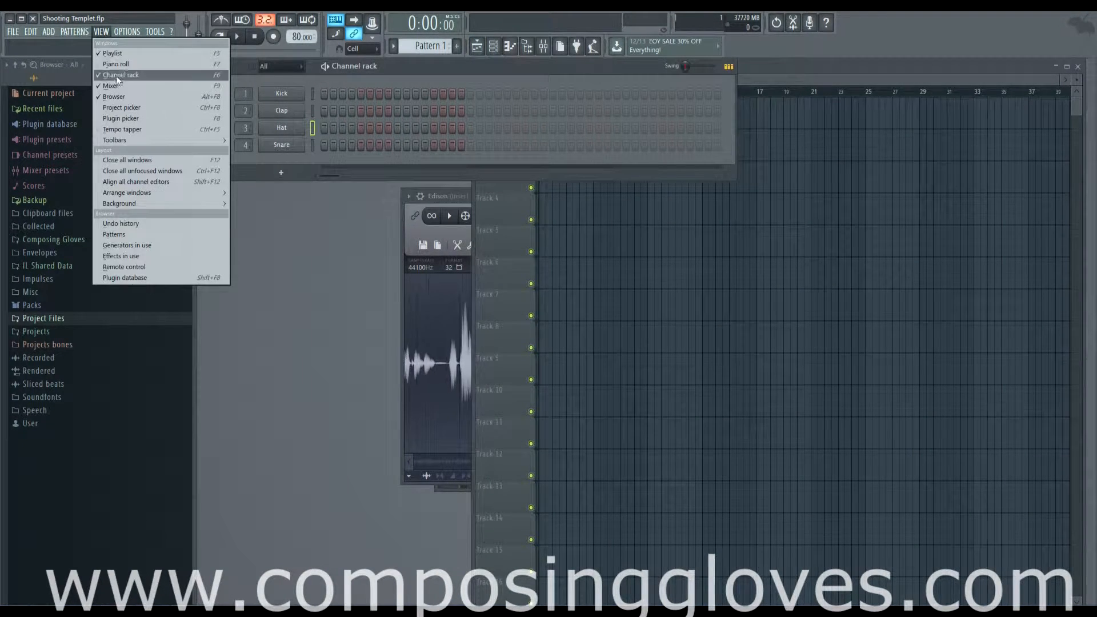
pyautogui.click(125, 32)
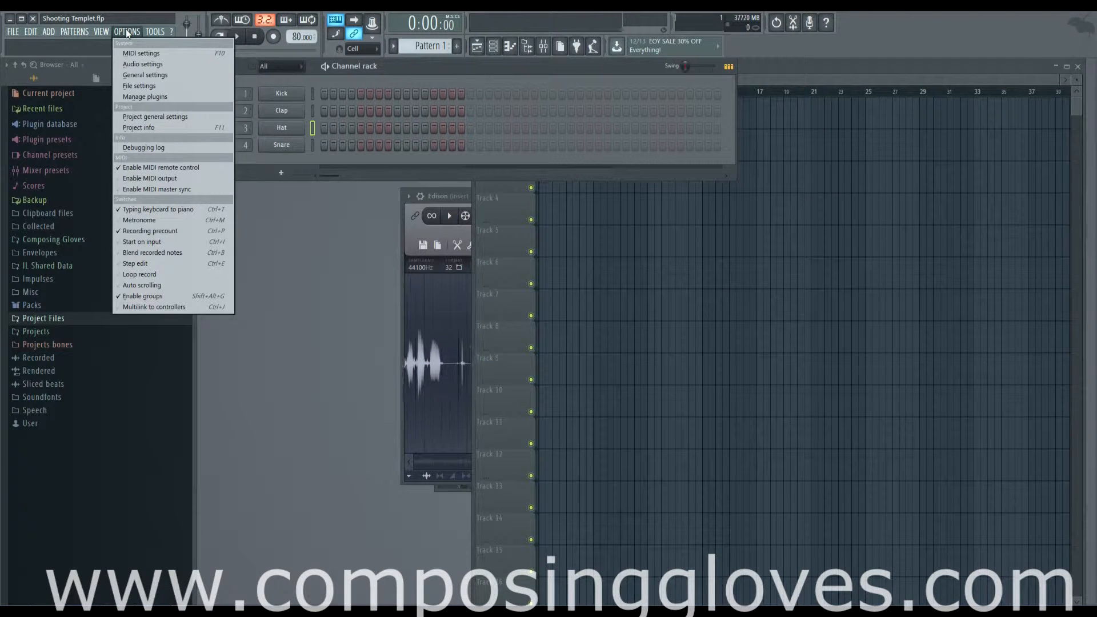
pyautogui.click(151, 54)
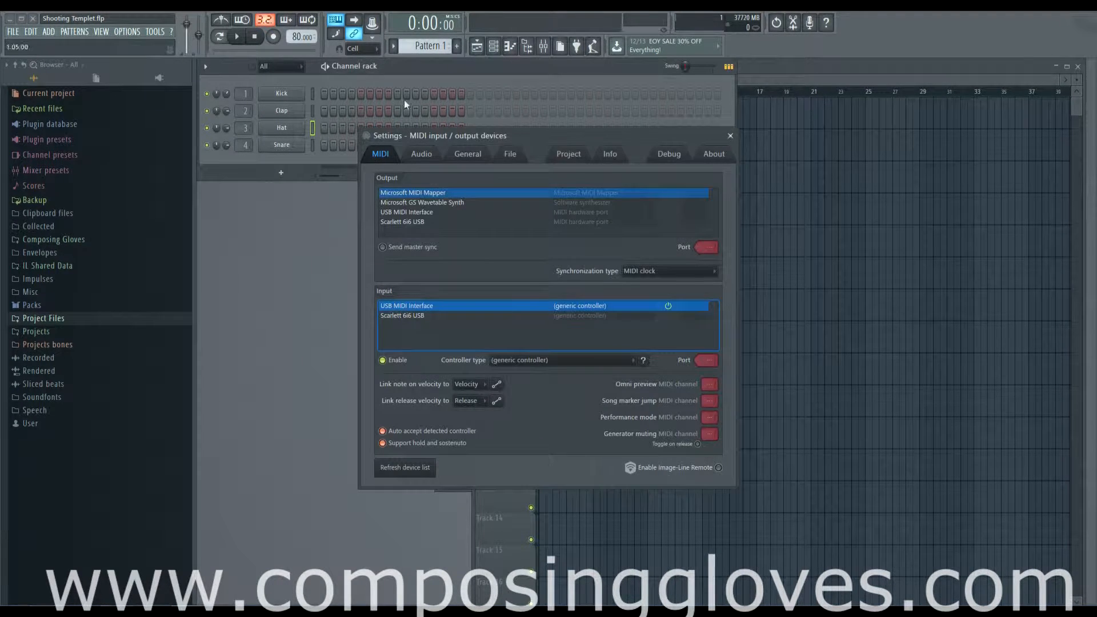
# - Move the settings window and inspect the MIDI output and input device entries, ending on the Scarlett 6i6 USB input
pyautogui.moveTo(554, 132); pyautogui.dragTo(568, 97)
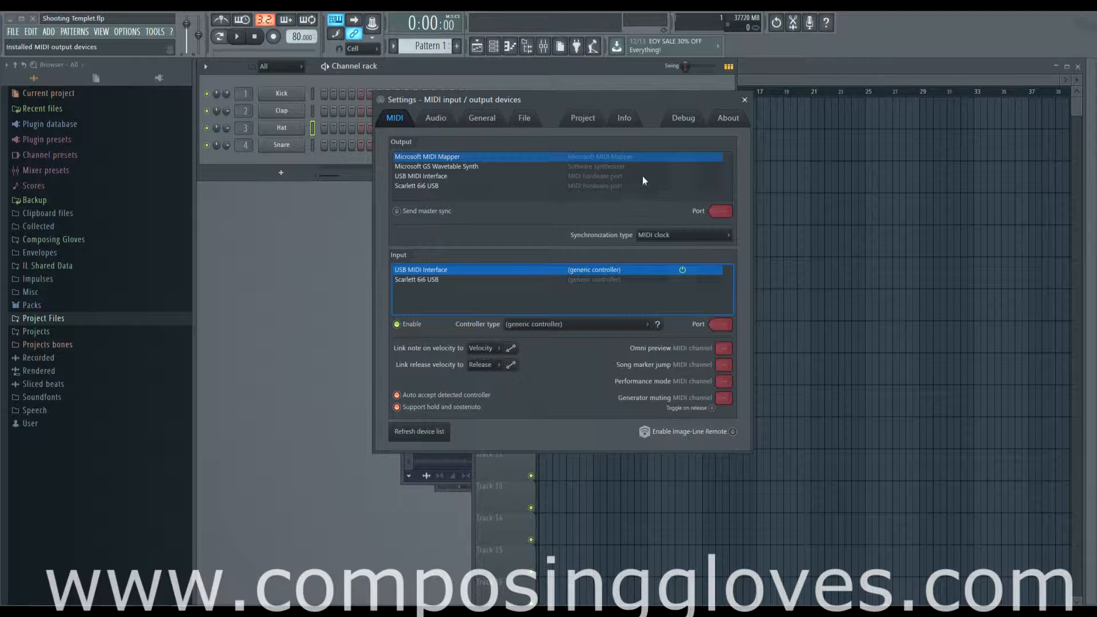
pyautogui.click(424, 166)
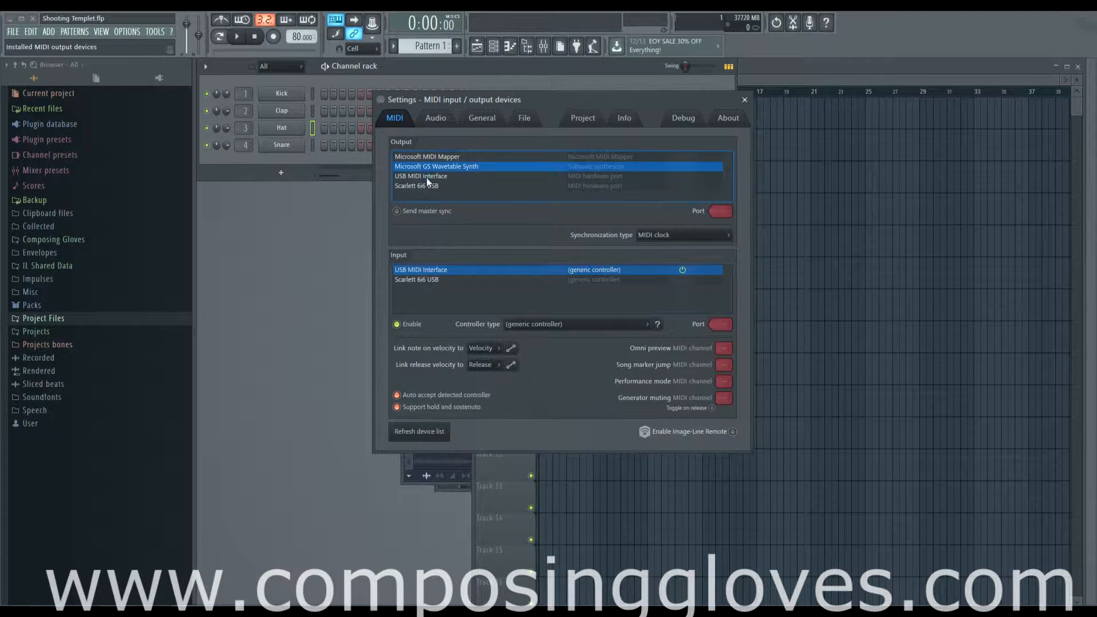
pyautogui.click(426, 176)
pyautogui.click(443, 280)
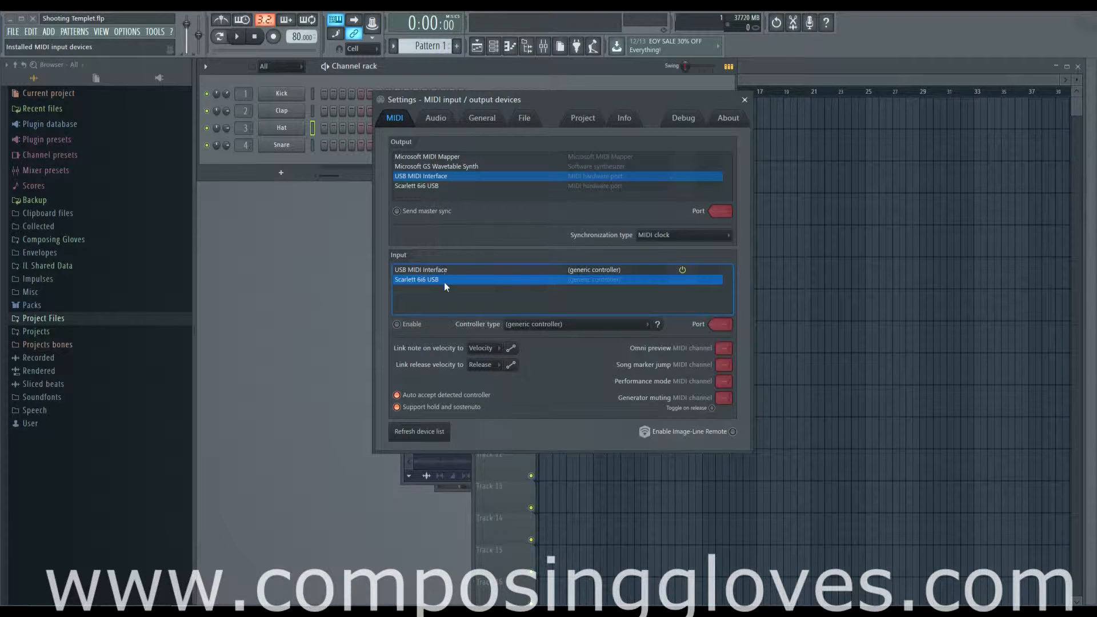
# - Toggle the Scarlett 6i6 USB input's Enable on and off, and toggle Enable Image-Line Remote on and off
pyautogui.click(400, 328)
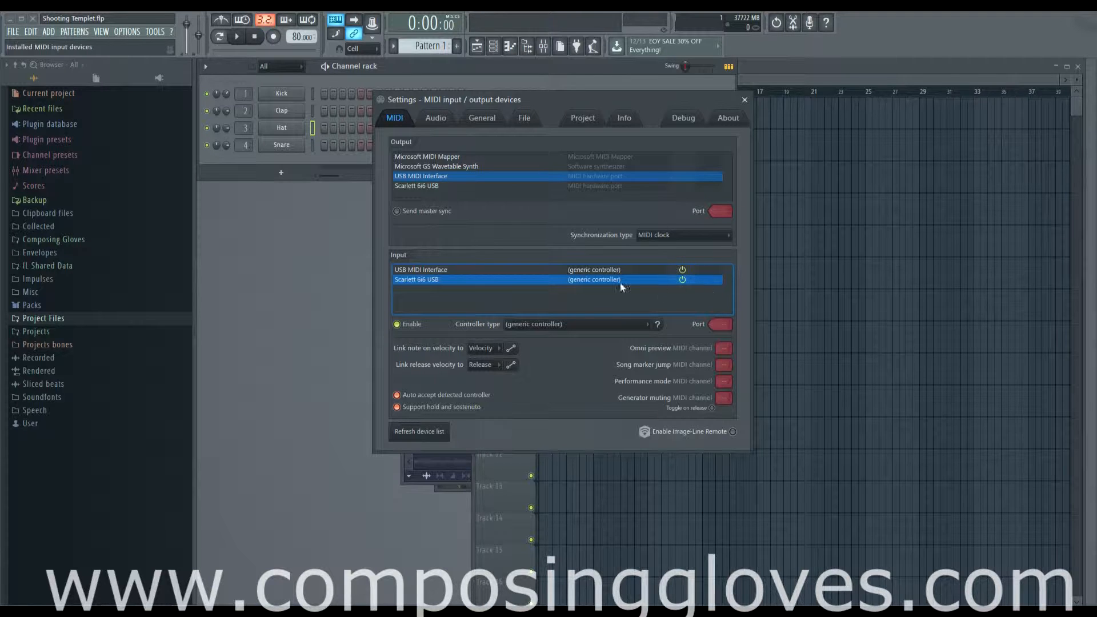
pyautogui.click(396, 324)
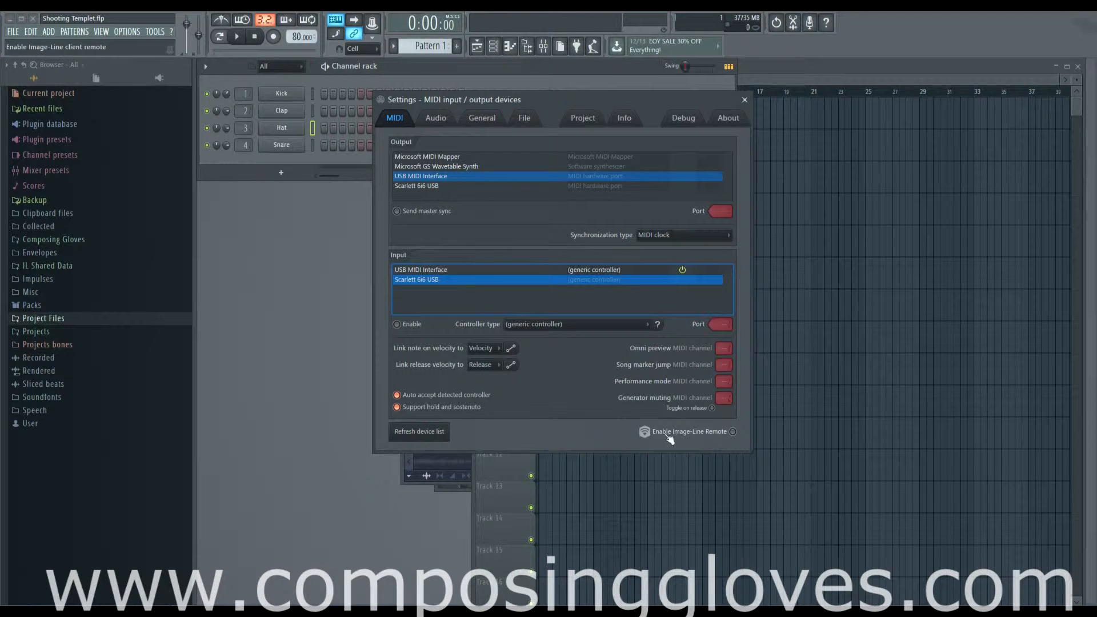
pyautogui.click(733, 435)
pyautogui.click(732, 434)
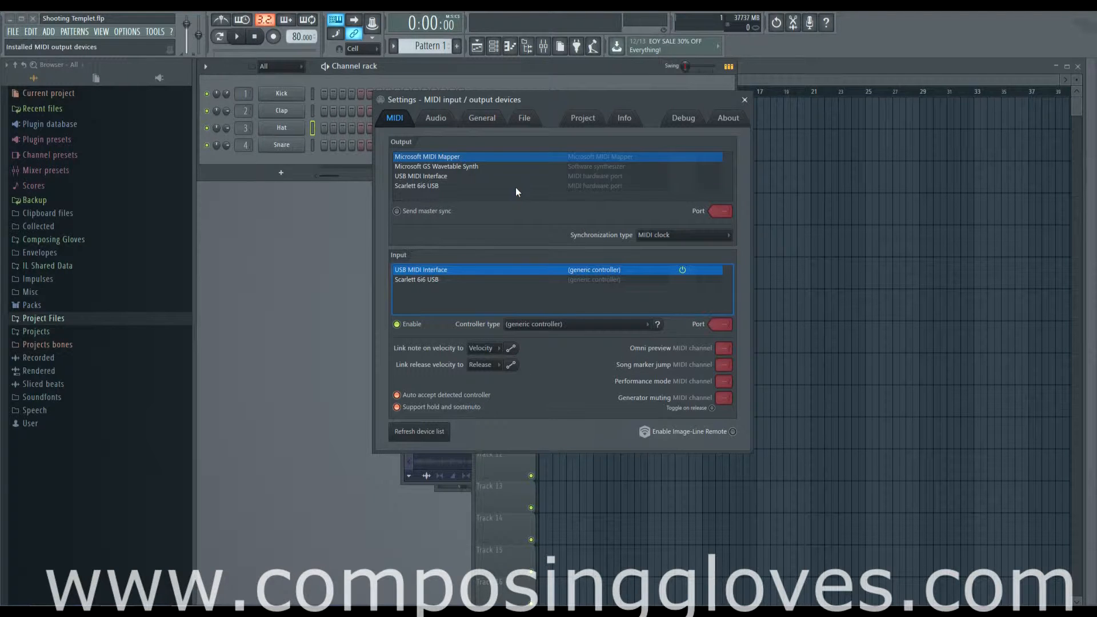
# - Open the Audio settings and reselect Focusrite USB 2.0 Audio Driver as the audio device
pyautogui.click(439, 118)
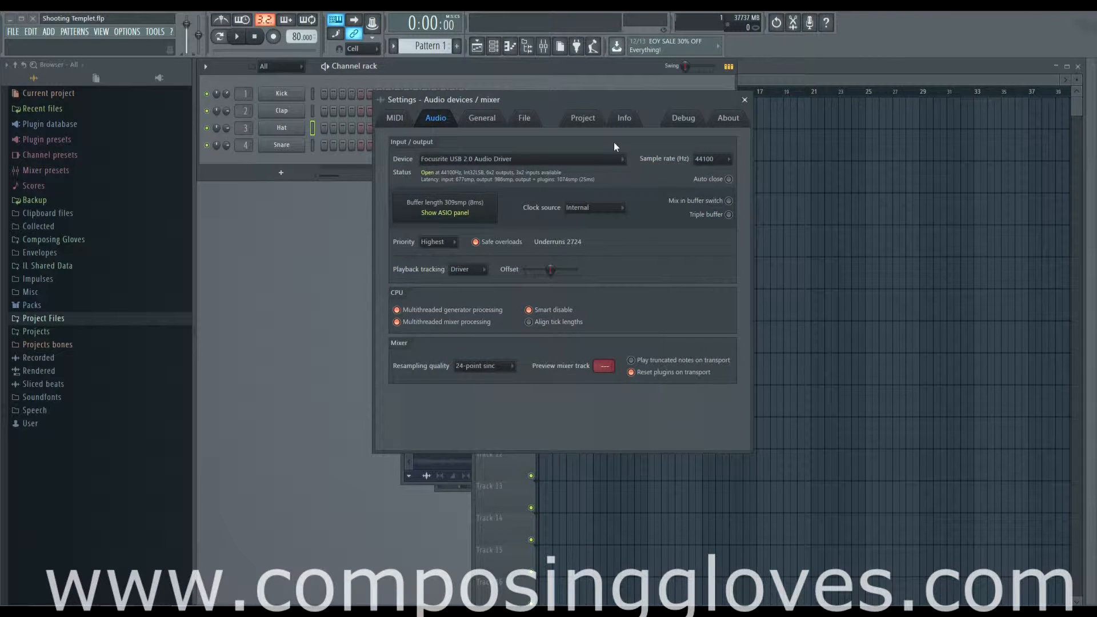
pyautogui.click(601, 160)
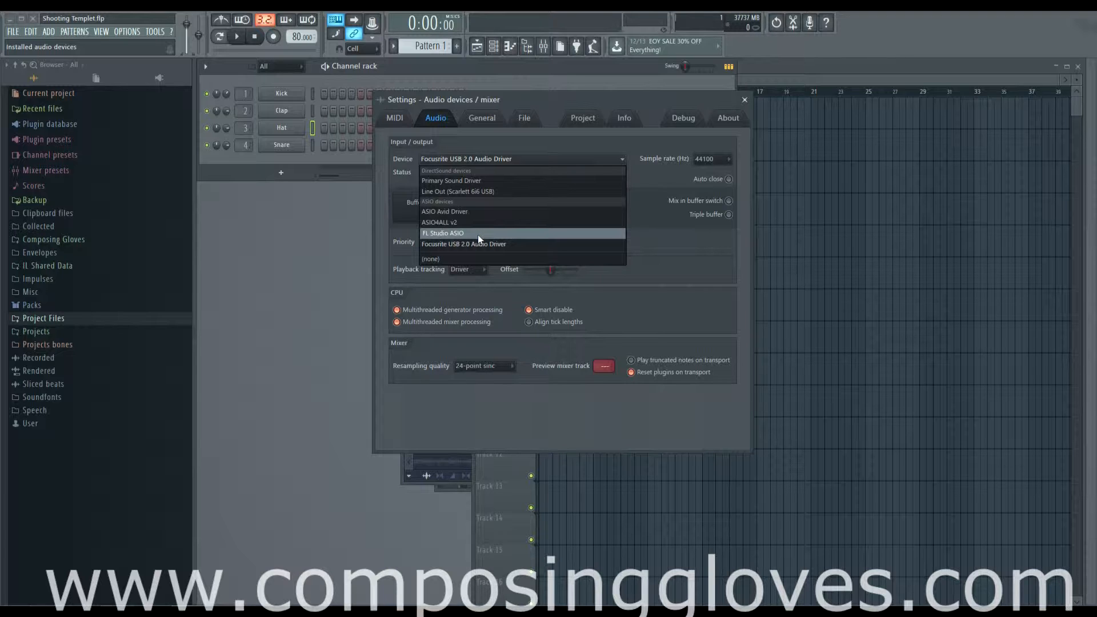
pyautogui.click(687, 260)
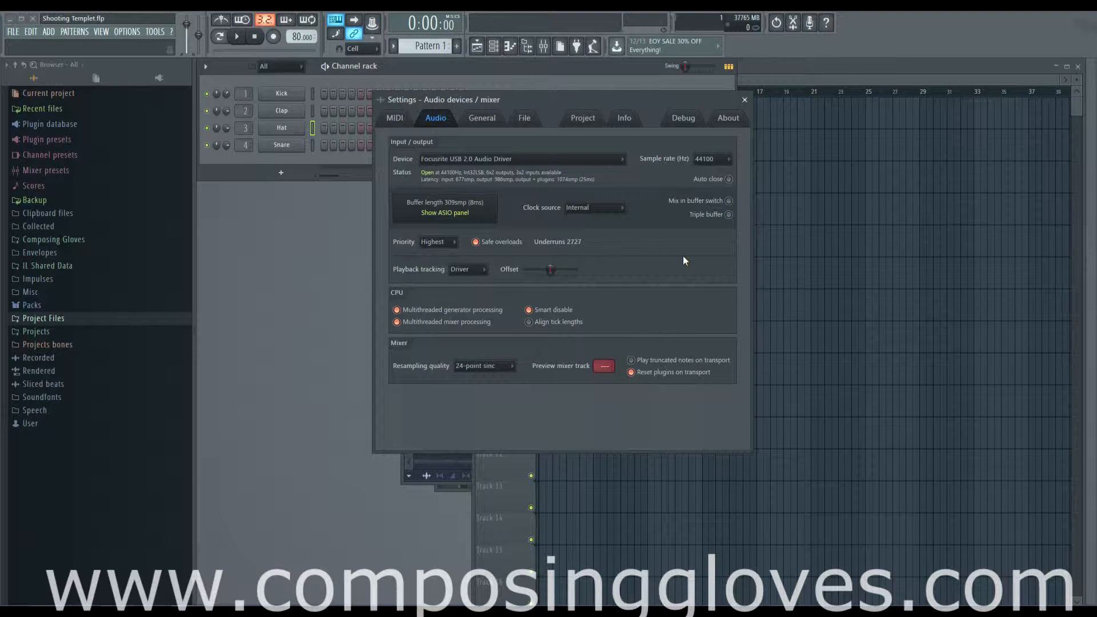
pyautogui.click(550, 159)
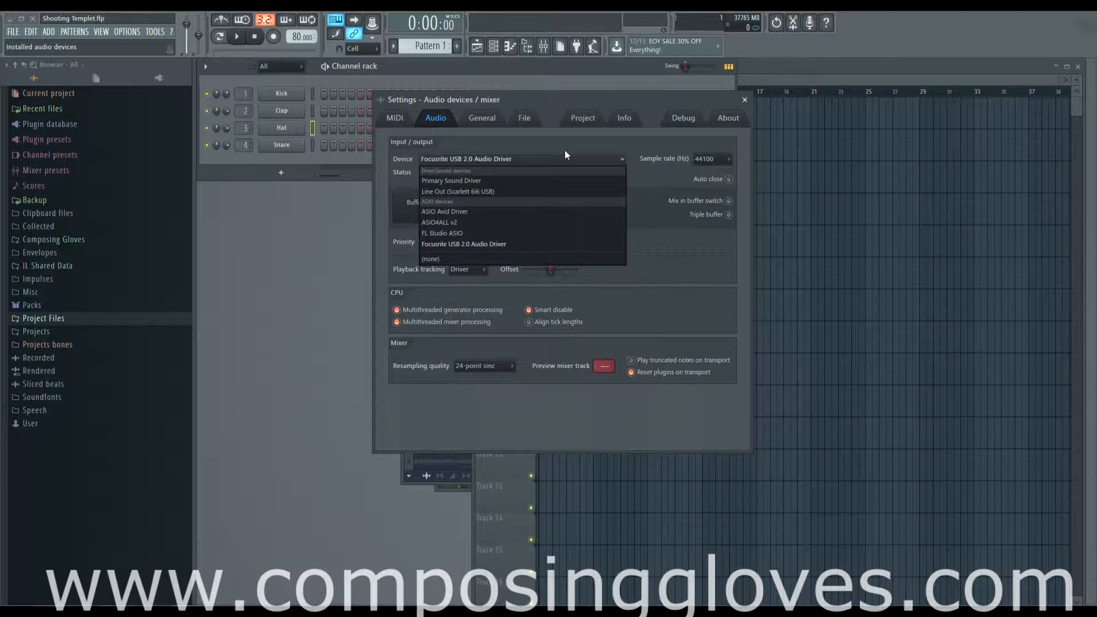
pyautogui.click(539, 244)
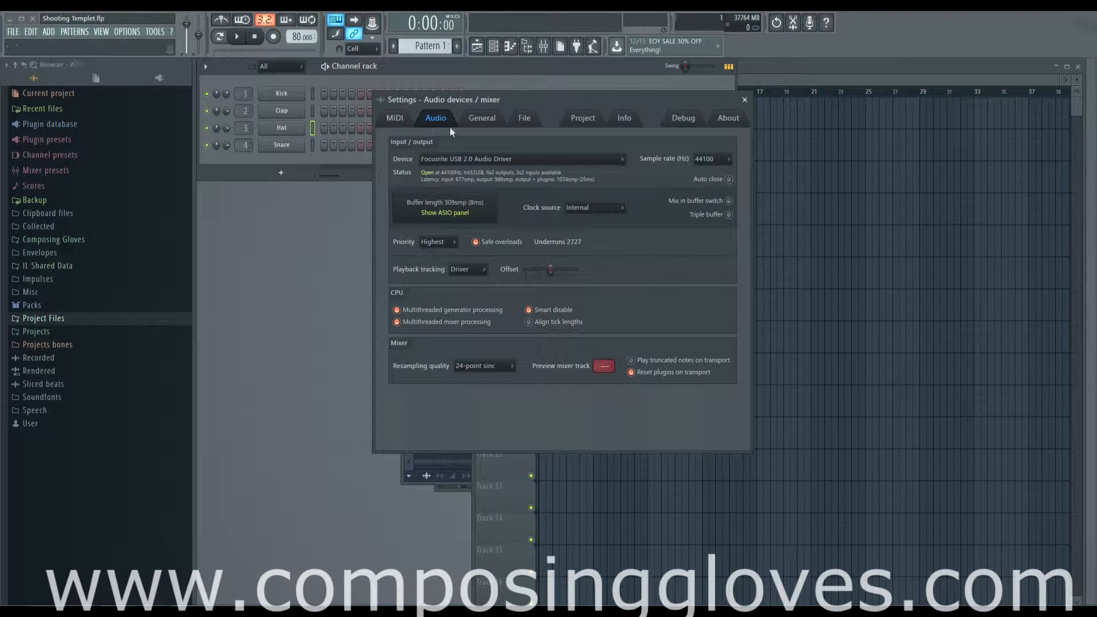
# - Browse the General, File and Project settings pages, return to MIDI, and close the settings window
pyautogui.click(482, 118)
pyautogui.click(526, 119)
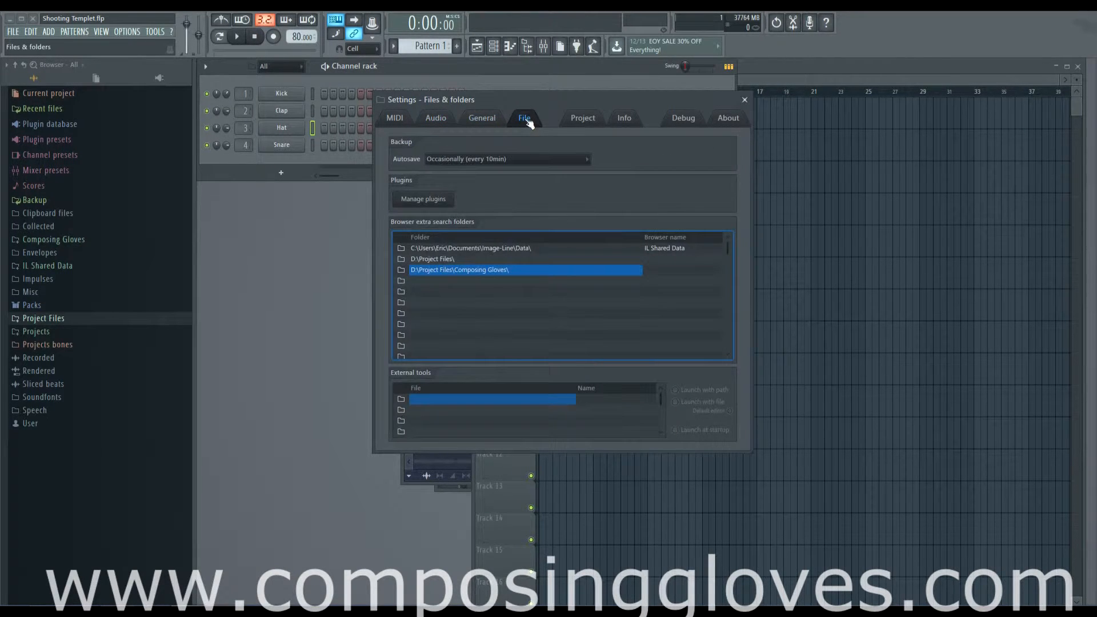
pyautogui.click(589, 122)
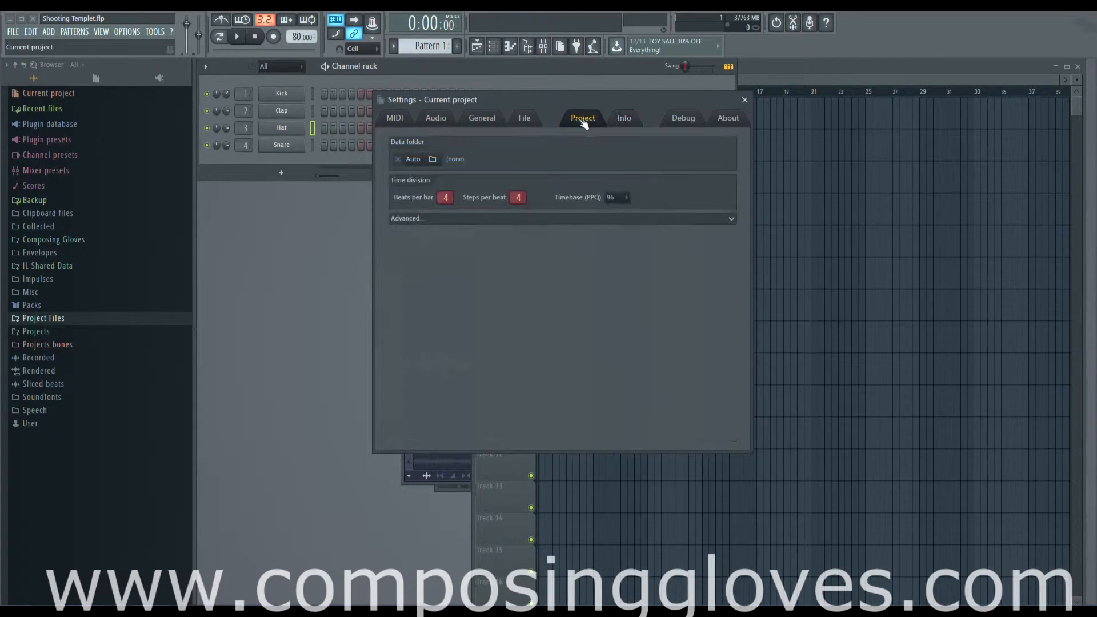
pyautogui.click(518, 121)
pyautogui.click(482, 118)
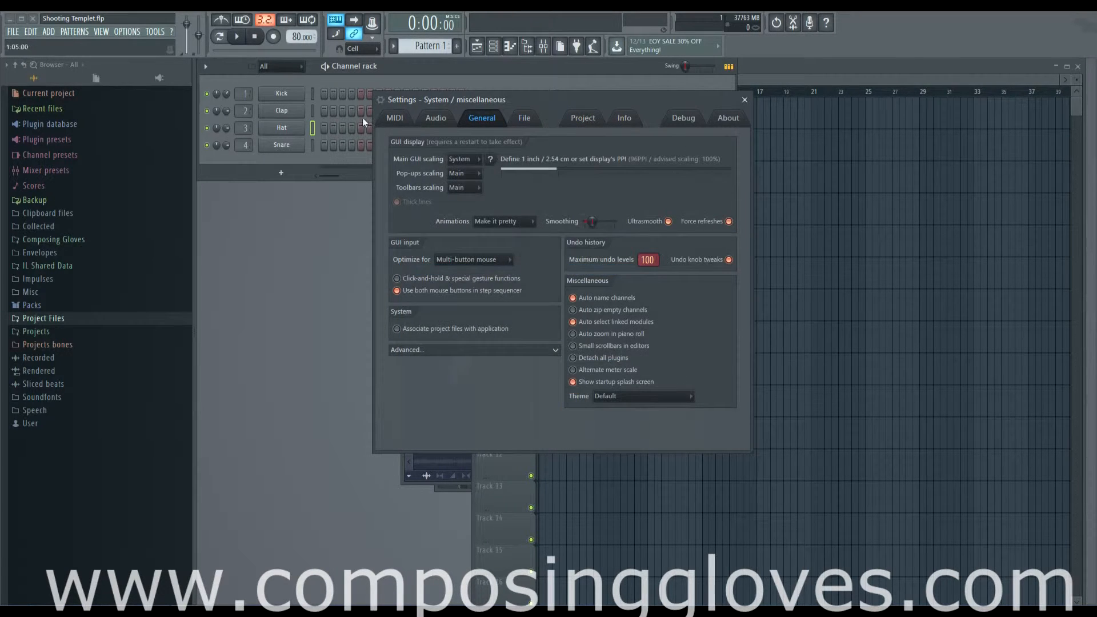
pyautogui.click(395, 117)
pyautogui.click(745, 100)
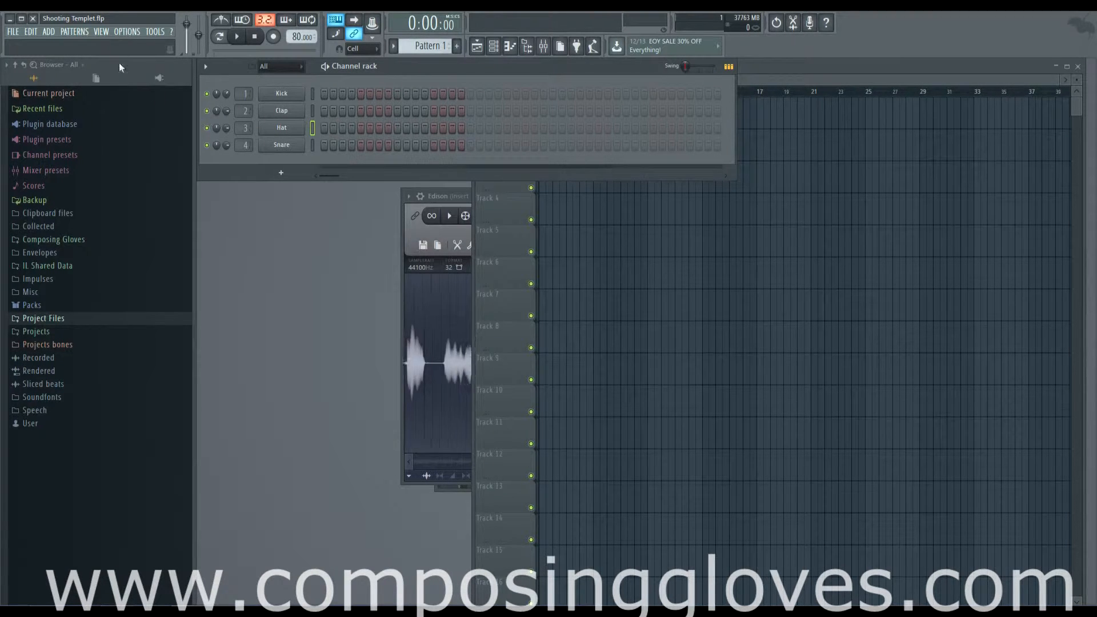
# - Switch the playback mode, play and stop the project, then arm recording and dismiss the recording options dialog
pyautogui.click(154, 34)
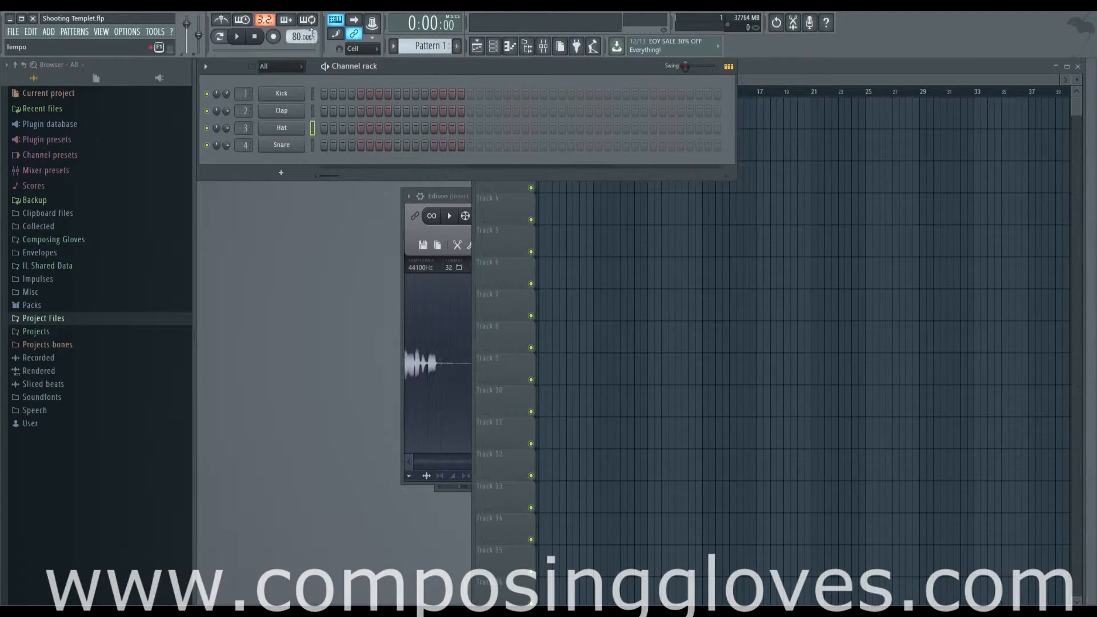
pyautogui.click(223, 36)
pyautogui.click(223, 36)
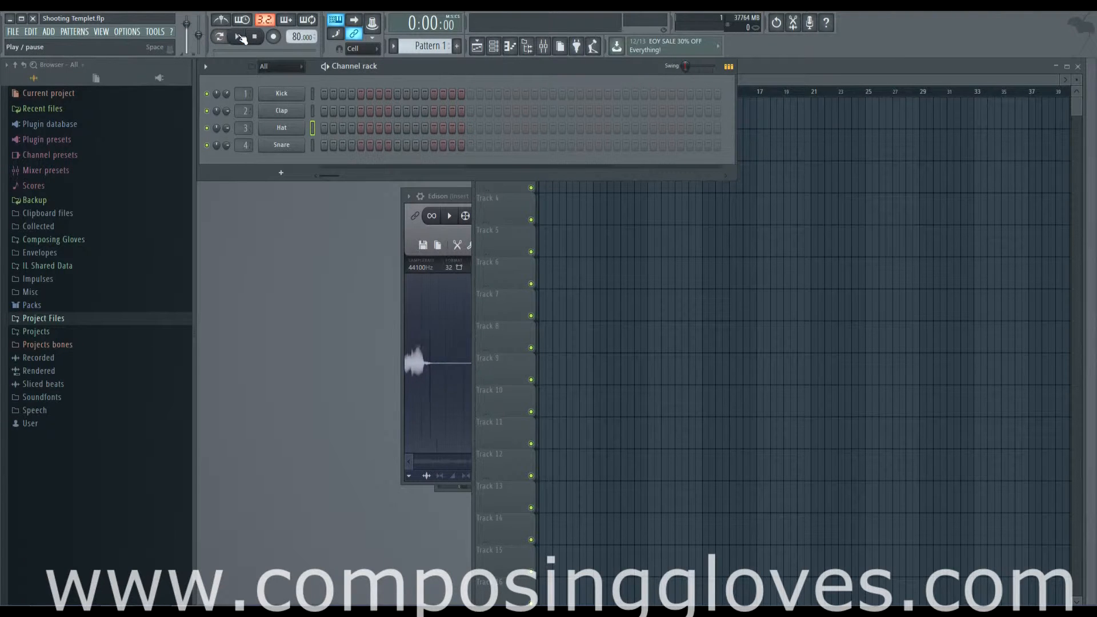
pyautogui.click(240, 37)
pyautogui.click(240, 37)
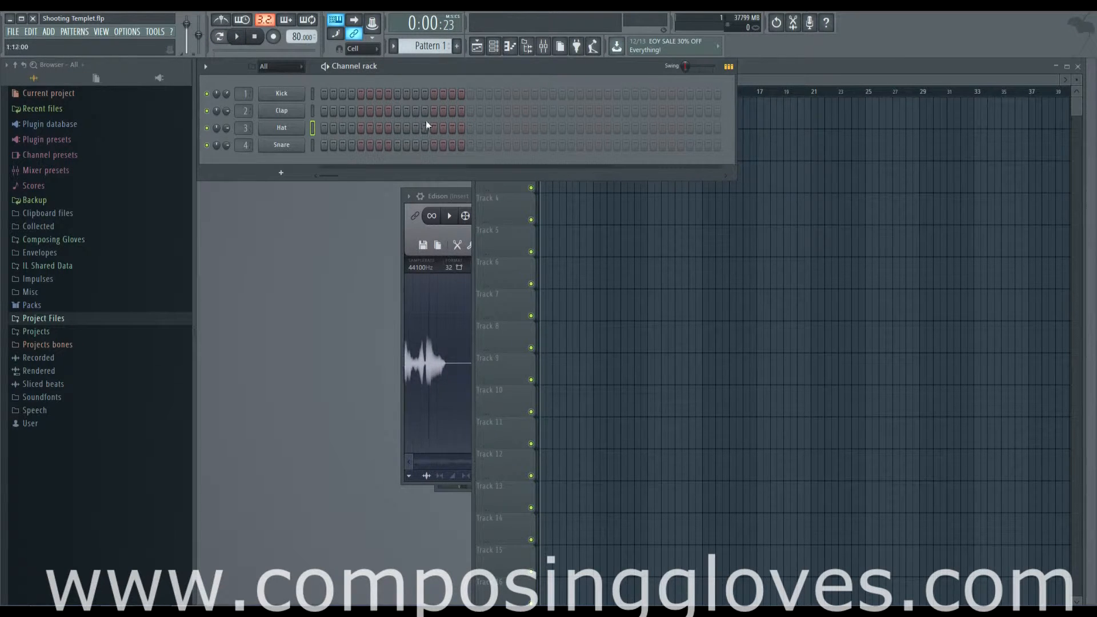
pyautogui.click(258, 41)
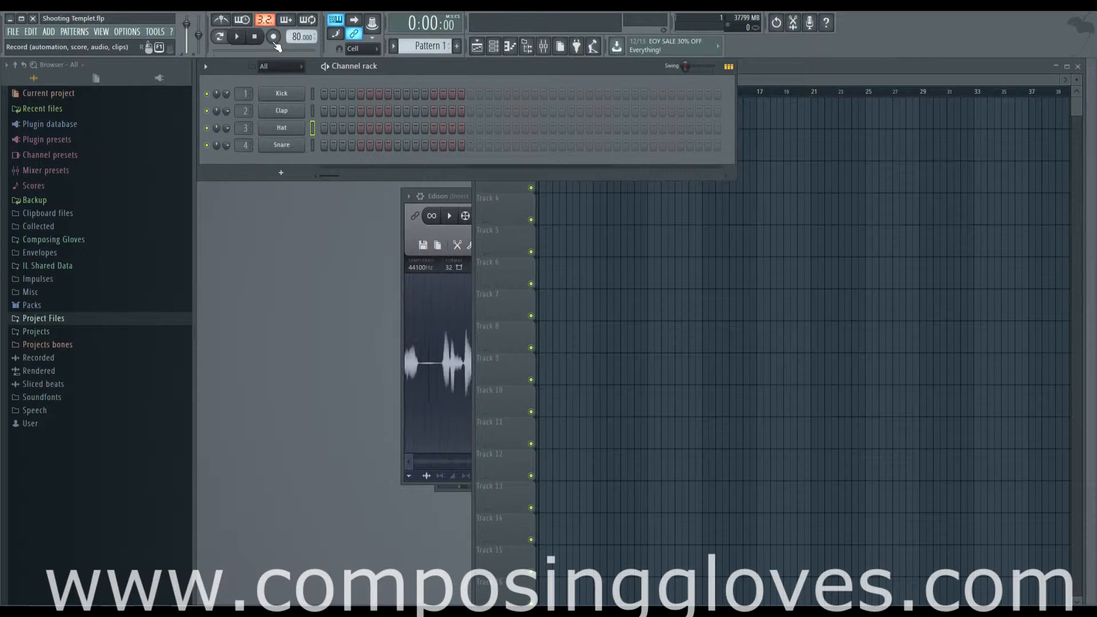
pyautogui.click(274, 38)
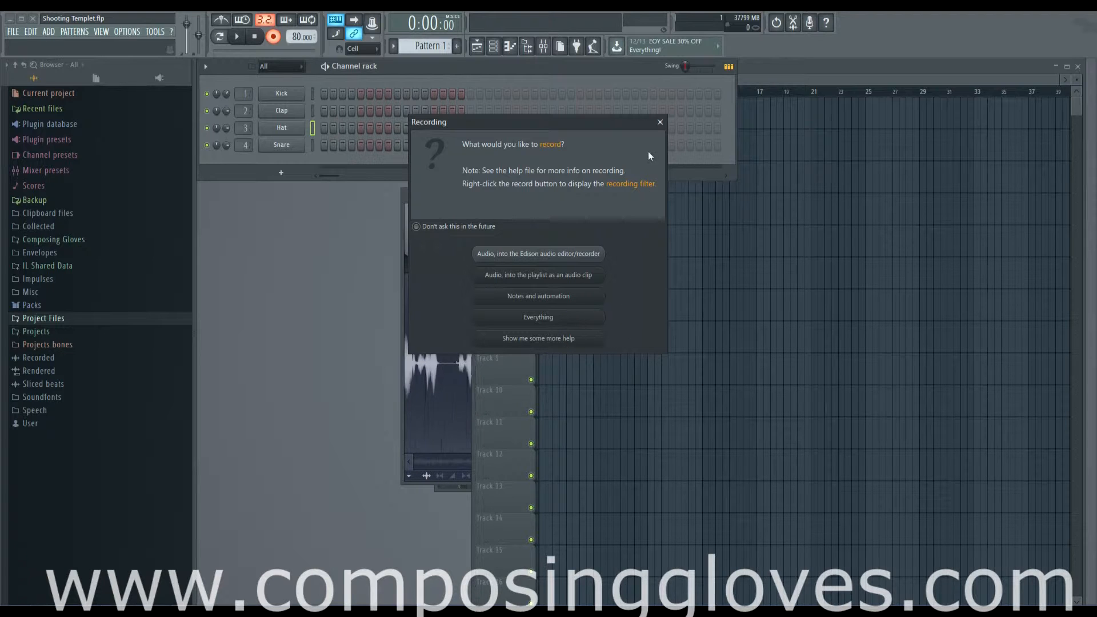
pyautogui.click(660, 122)
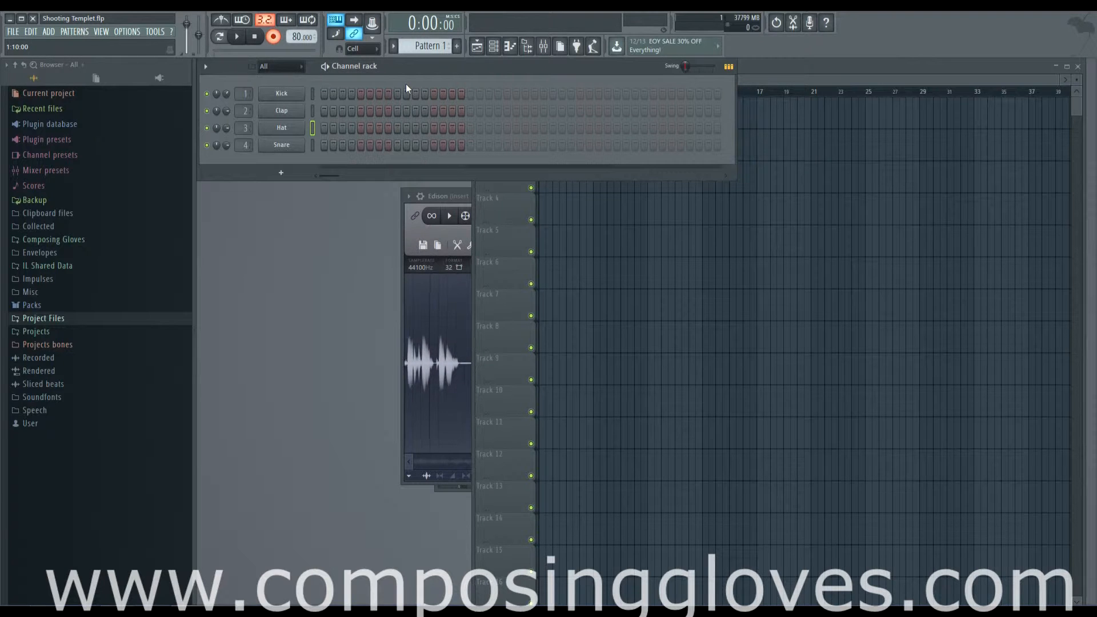
# - Move the Channel rack and open the Clap, Hat and Snare channel settings in turn
pyautogui.moveTo(411, 70); pyautogui.dragTo(441, 71)
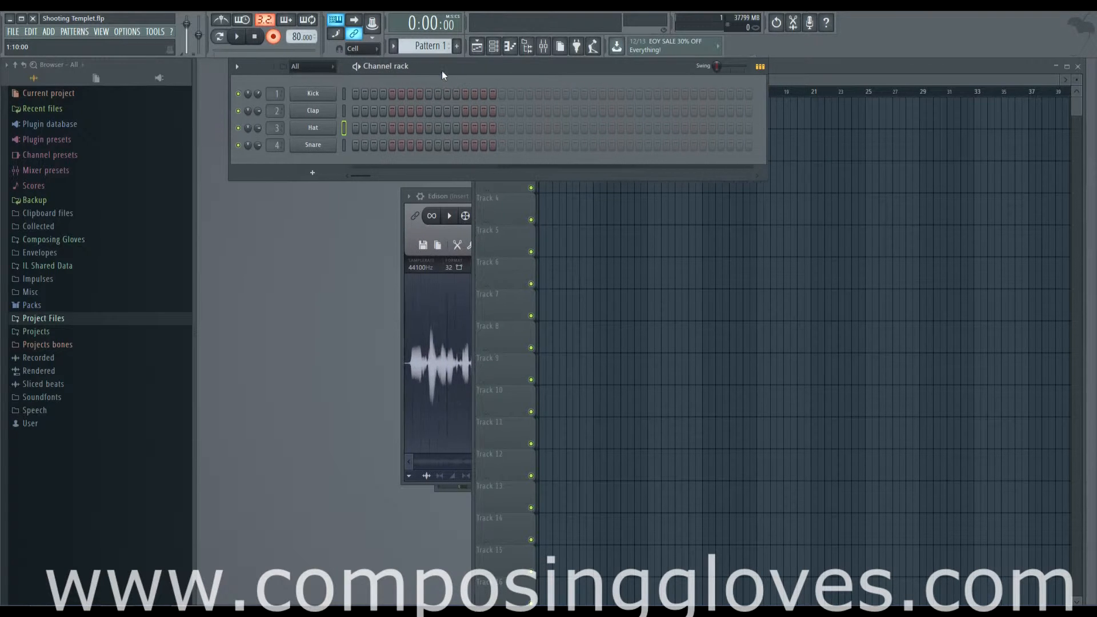
pyautogui.click(314, 98)
pyautogui.click(316, 110)
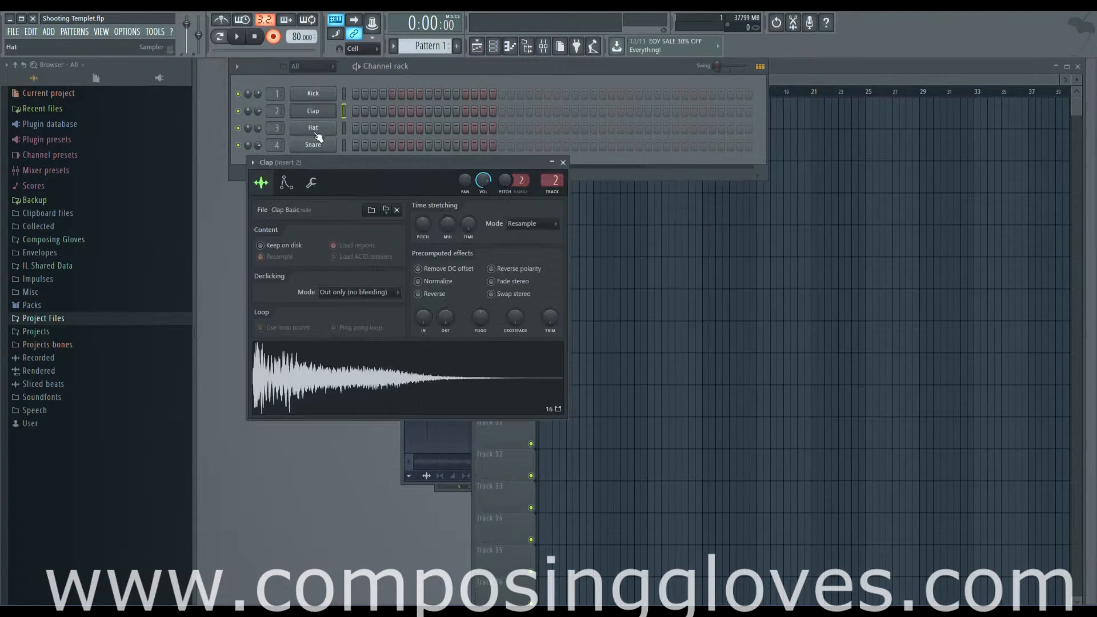
pyautogui.click(315, 130)
pyautogui.click(319, 149)
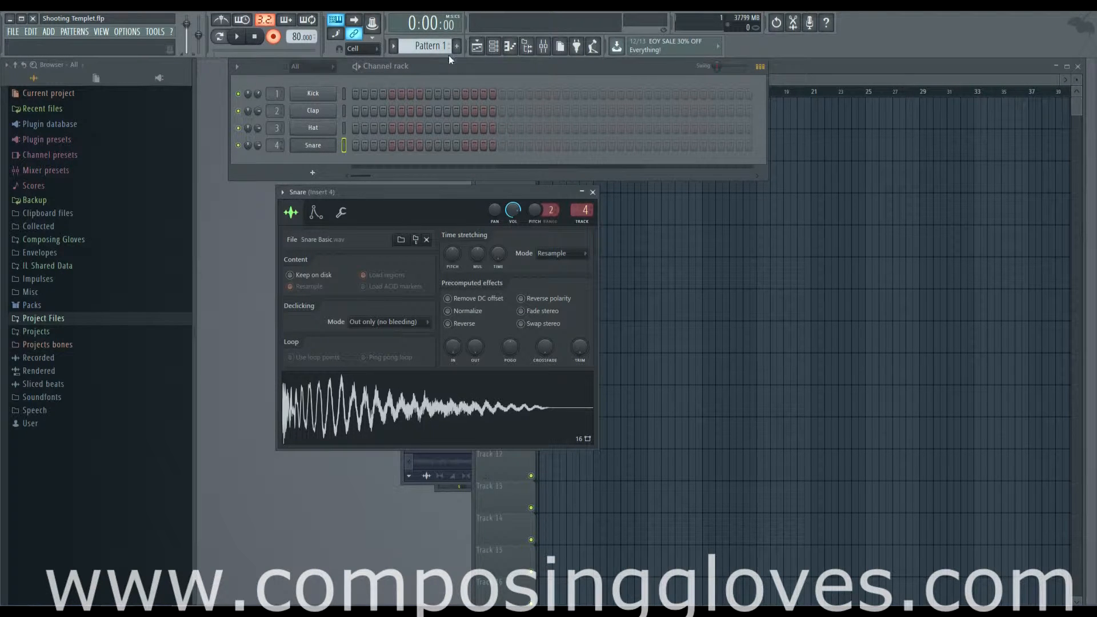
pyautogui.moveTo(447, 68); pyautogui.dragTo(418, 70)
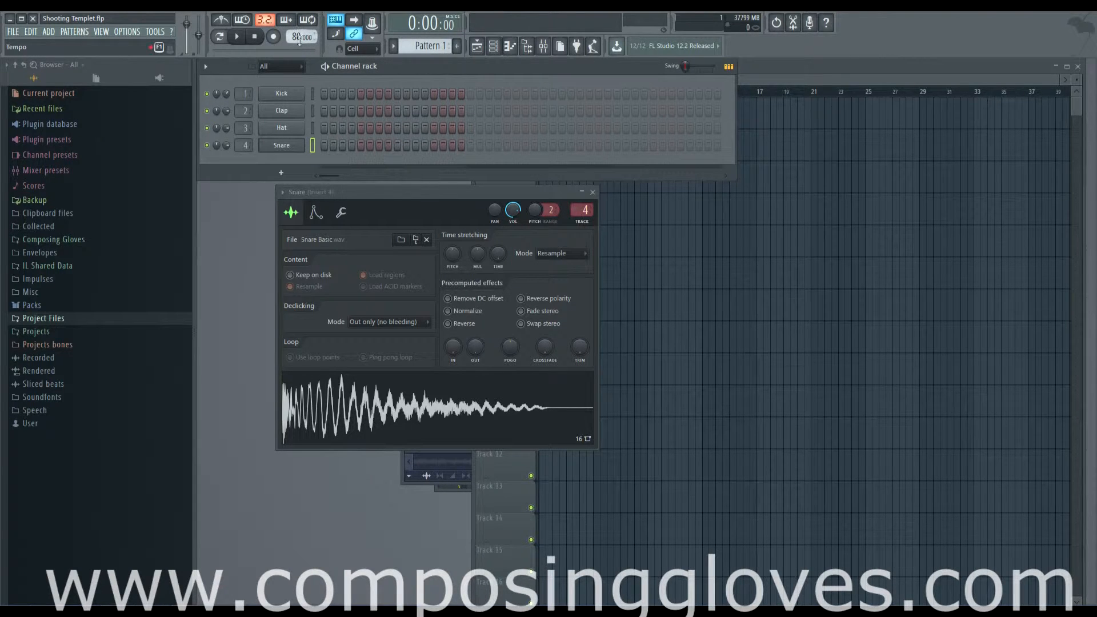
# - Set the tempo to 120 and play the project with the metronome on, then turn the metronome off
pyautogui.moveTo(299, 40)
pyautogui.mouseDown()
pyautogui.moveTo(299, 57)
pyautogui.moveTo(297, 29)
pyautogui.moveTo(298, 57)
pyautogui.moveTo(295, 35)
pyautogui.mouseUp()
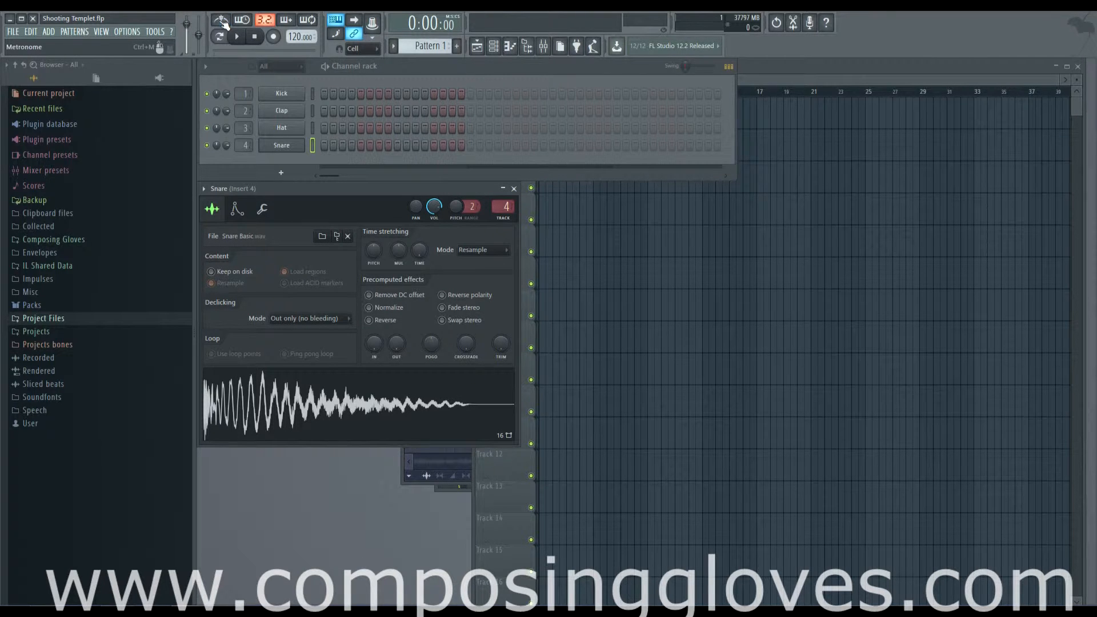
pyautogui.click(222, 22)
pyautogui.click(237, 37)
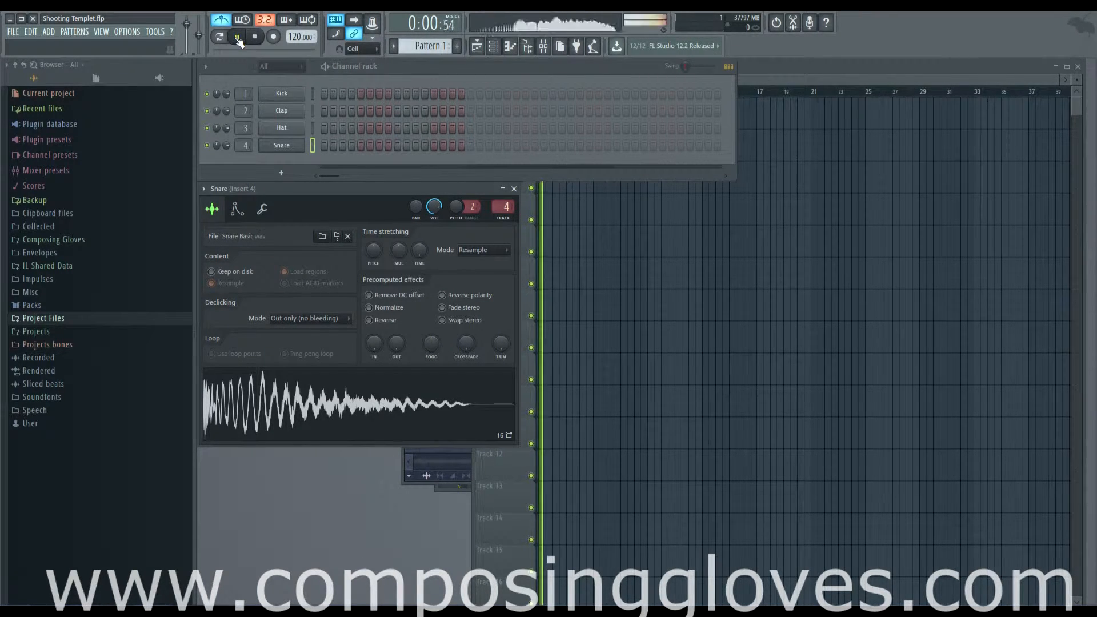
pyautogui.click(237, 38)
pyautogui.click(224, 19)
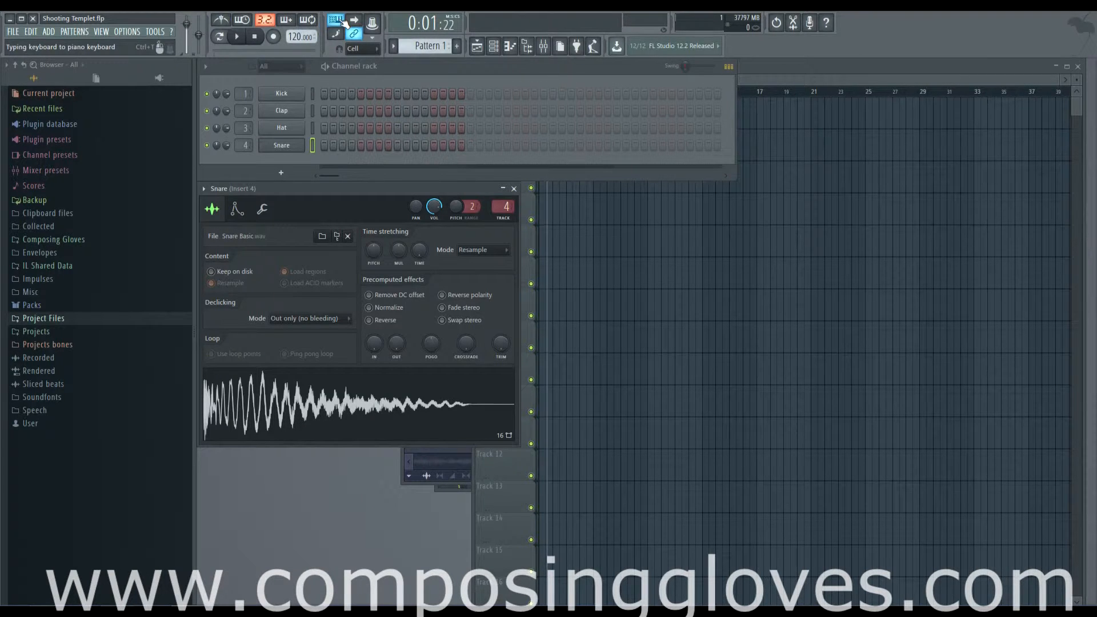
# - Open the Kick channel settings and toggle typing keyboard to piano keyboard on and off
pyautogui.click(301, 95)
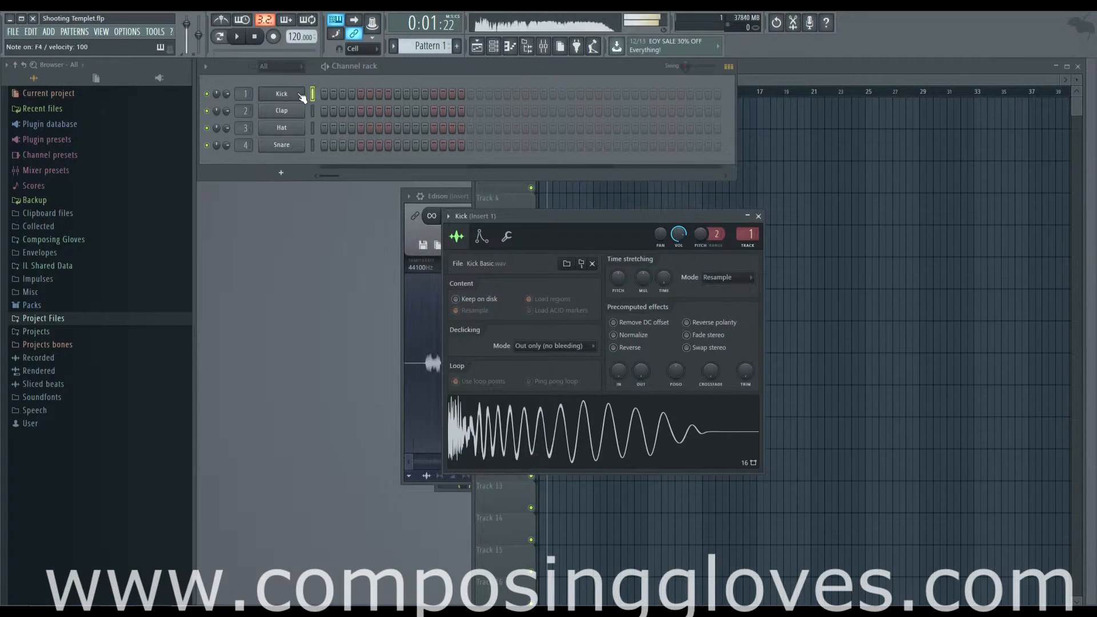
pyautogui.click(342, 20)
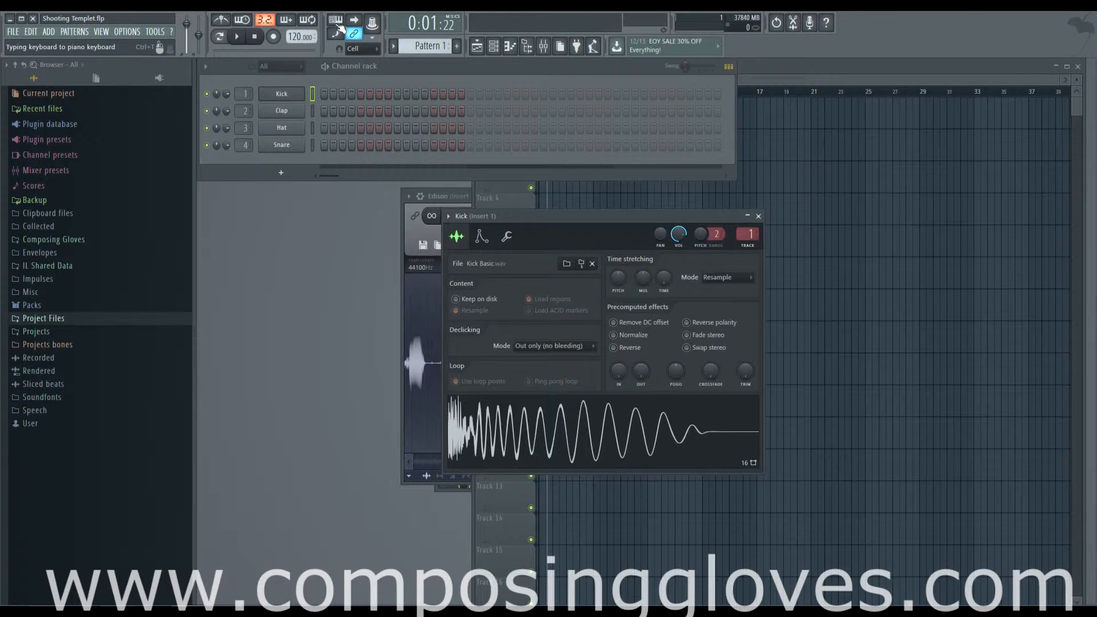
pyautogui.click(341, 25)
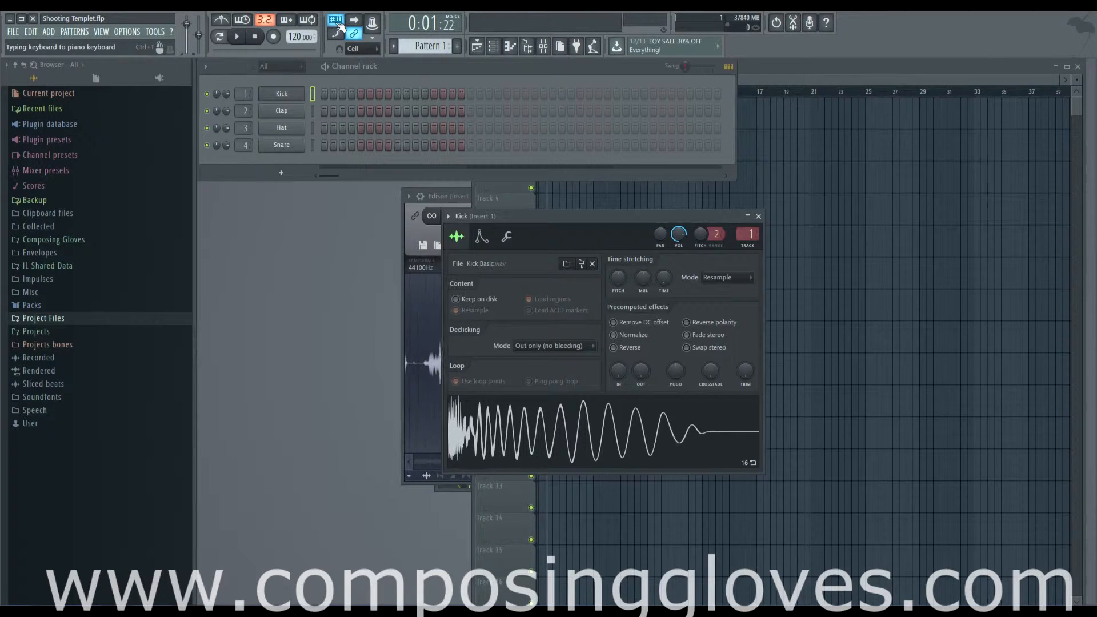
# - Enable Multilink to controllers, open Link to controller for the Kick's volume knob, and close the remote control settings
pyautogui.click(374, 30)
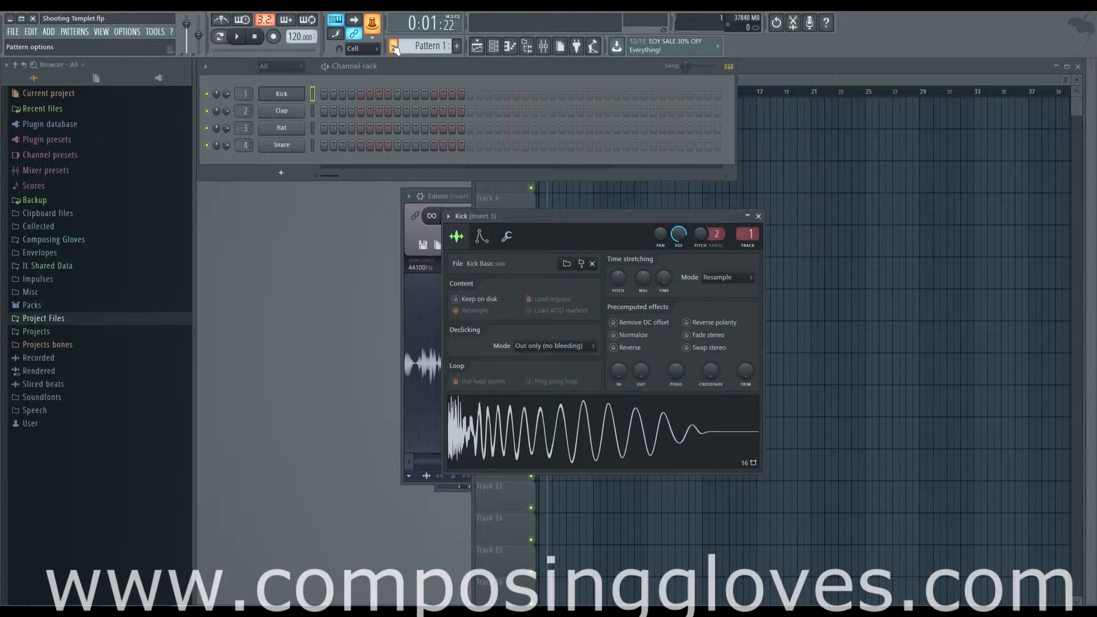
pyautogui.rightClick(680, 235)
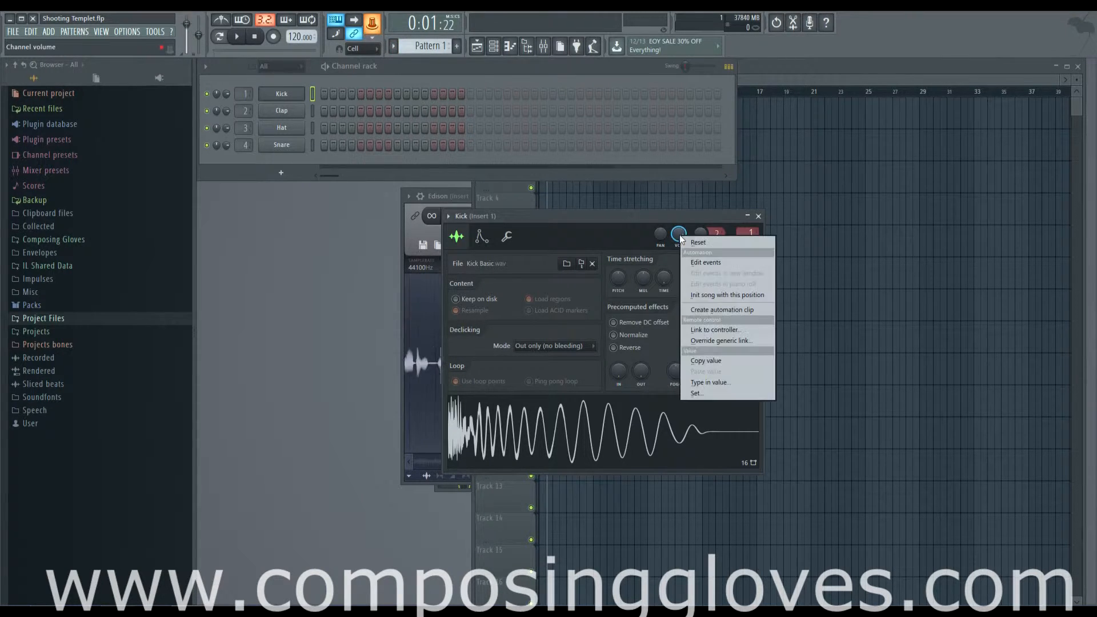
pyautogui.click(759, 329)
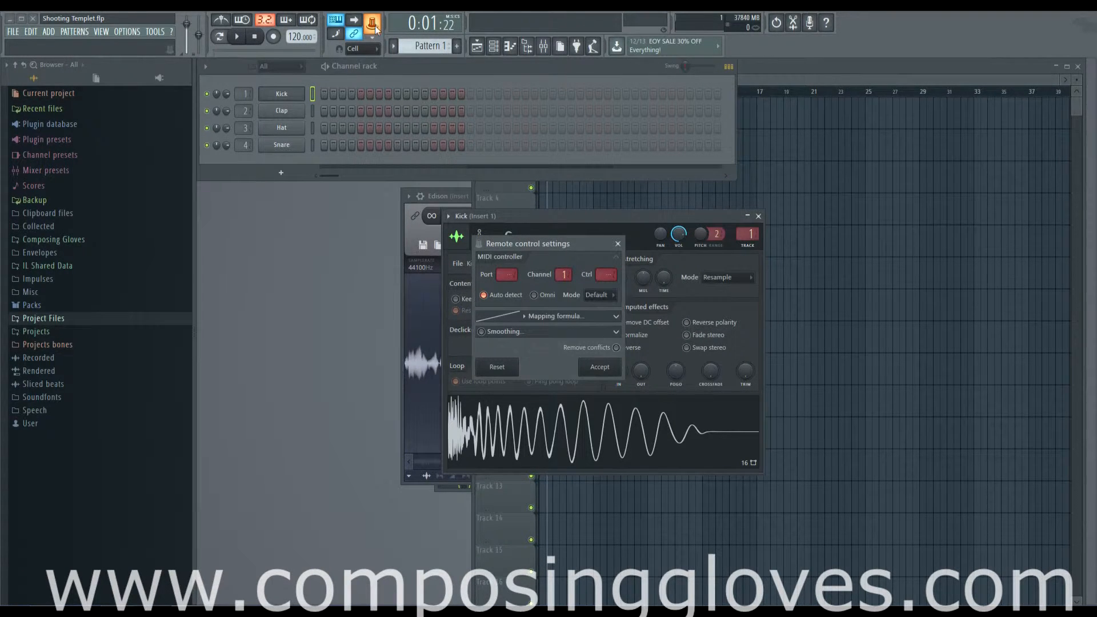
pyautogui.click(619, 246)
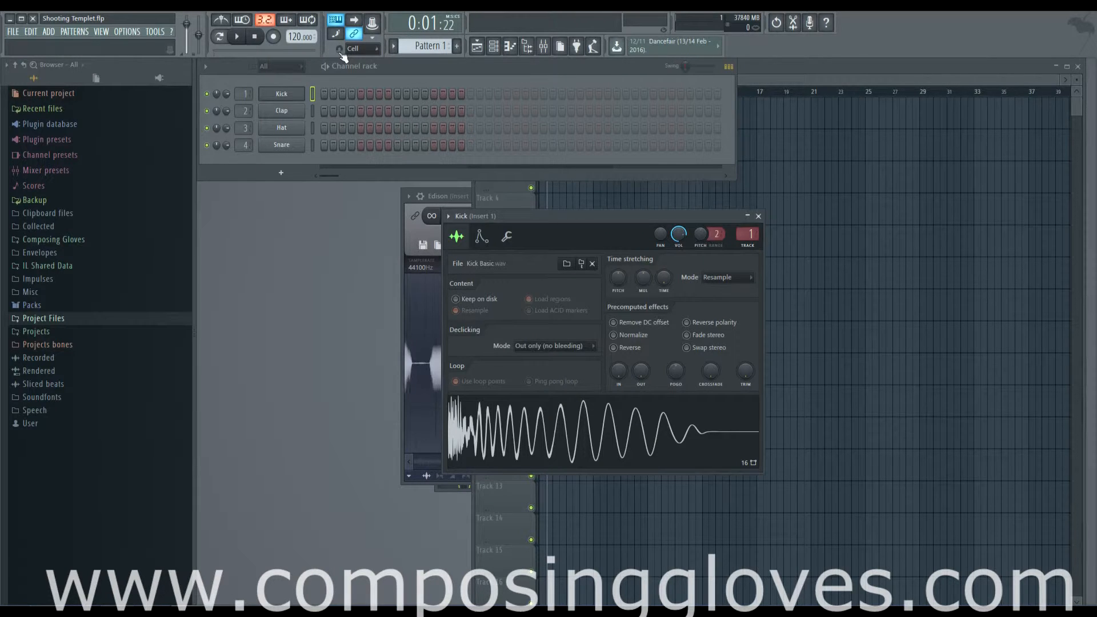
# - Set the snap to Cell and move the song position marker back to the start of the playlist
pyautogui.click(374, 52)
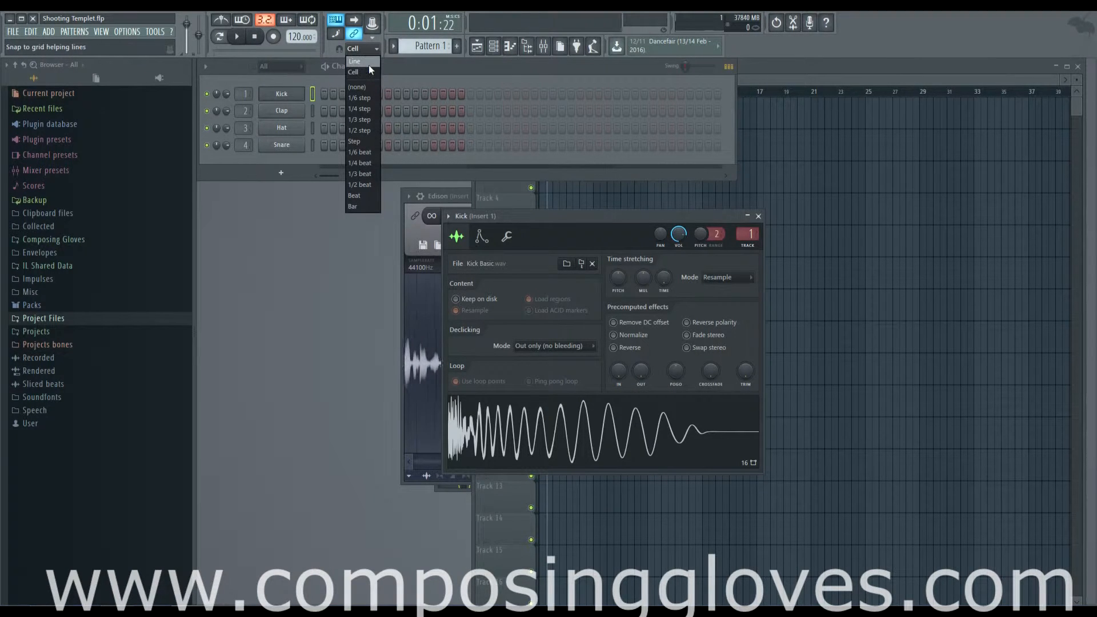
pyautogui.click(366, 72)
pyautogui.click(839, 93)
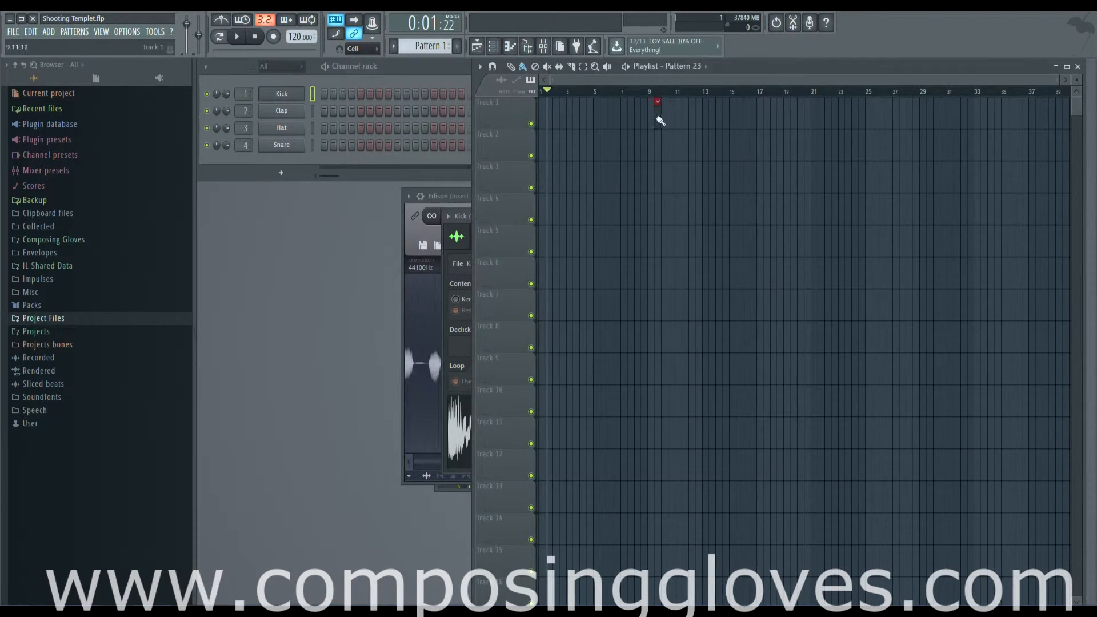
pyautogui.moveTo(704, 120); pyautogui.dragTo(594, 109)
pyautogui.click(550, 95)
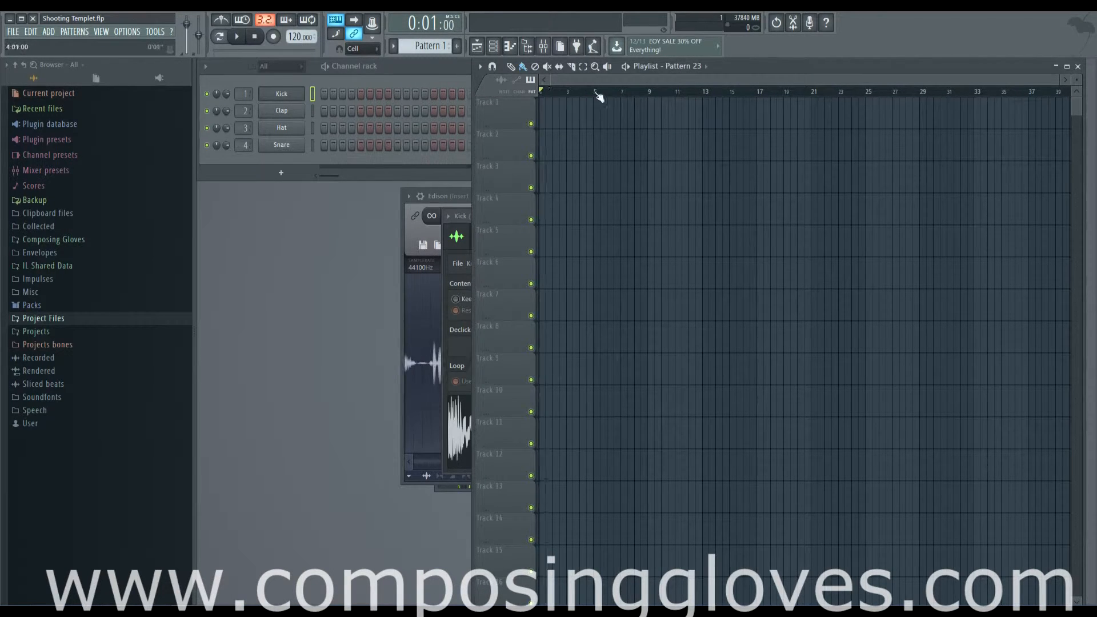
pyautogui.click(555, 97)
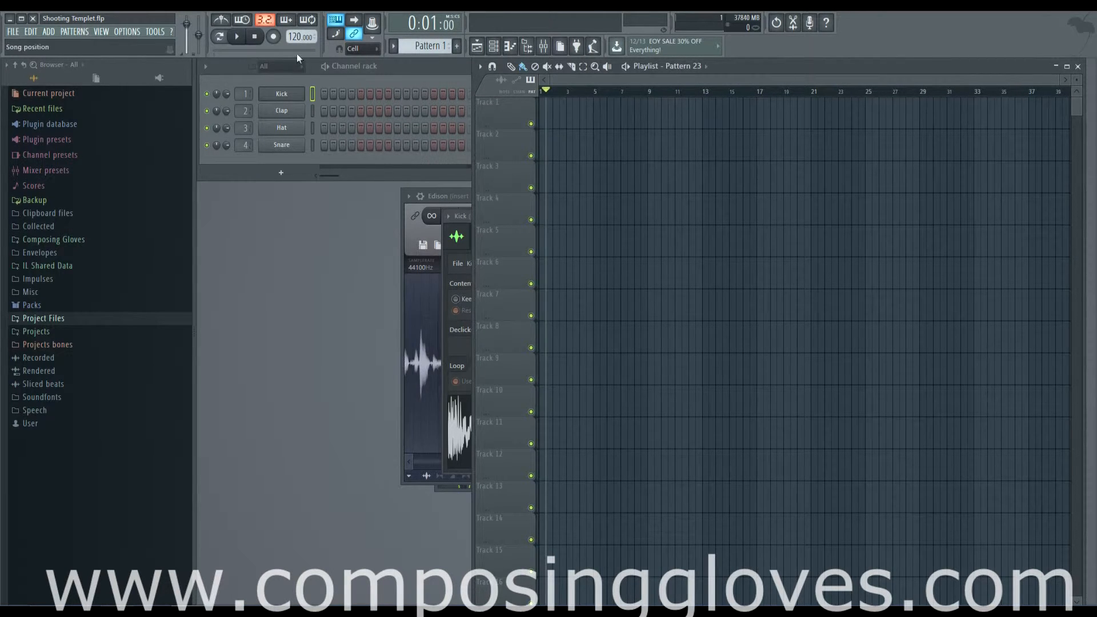
# - Set the snap to 1/6 step, zoom into the playlist ruler and move the song position marker
pyautogui.click(361, 49)
pyautogui.click(371, 98)
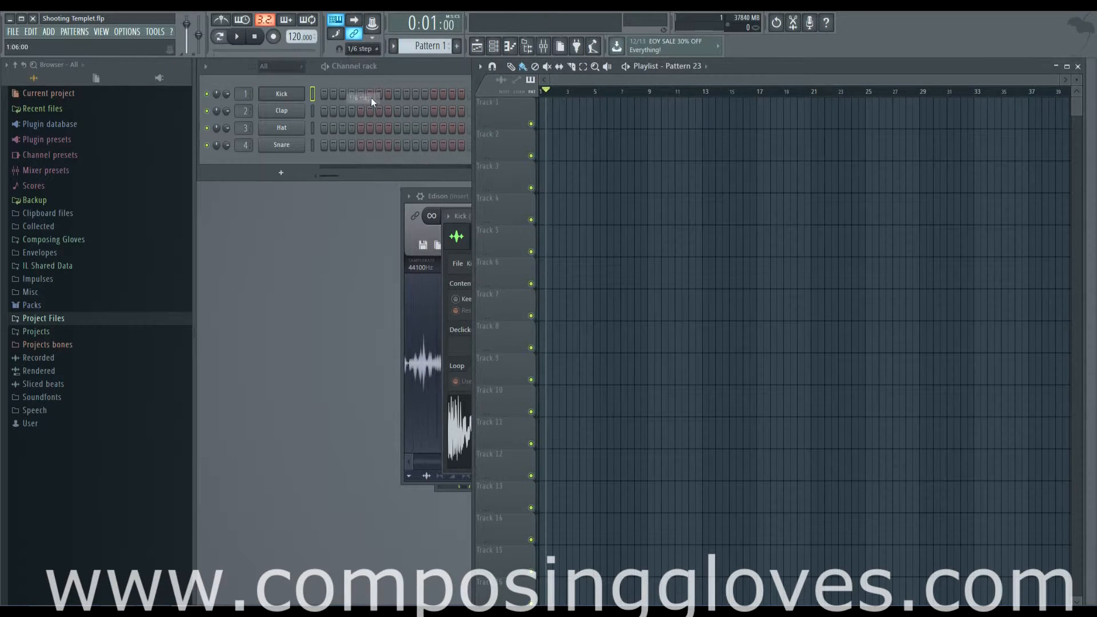
pyautogui.moveTo(547, 96)
pyautogui.mouseDown()
pyautogui.moveTo(645, 93)
pyautogui.moveTo(624, 106)
pyautogui.mouseUp()
pyautogui.scroll(5, 552, 101)
pyautogui.scroll(4, 590, 95)
pyautogui.click(358, 49)
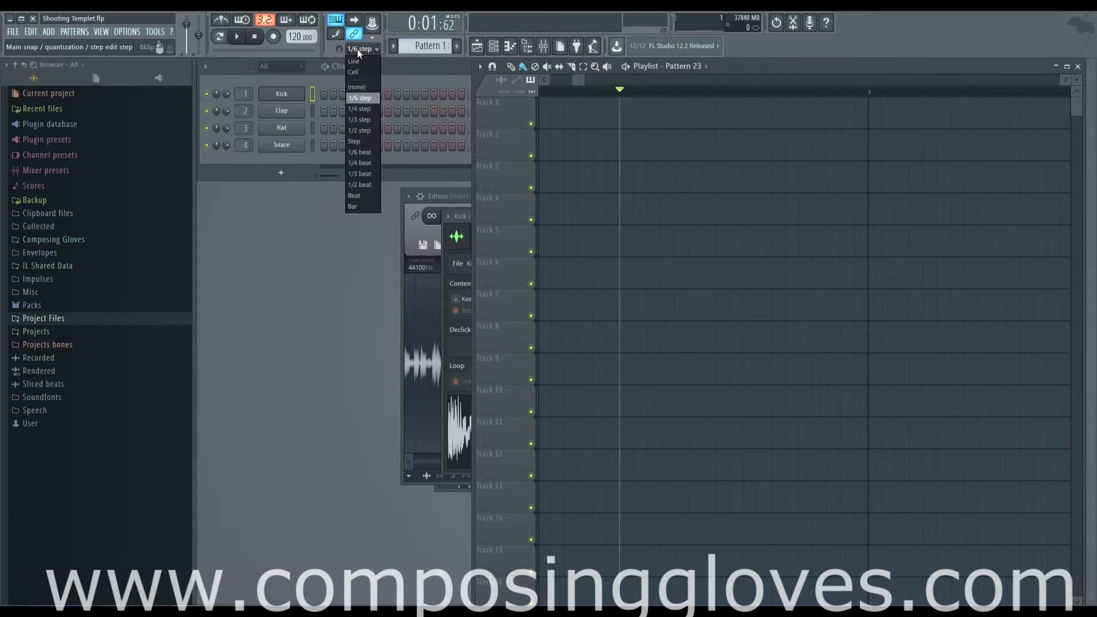
pyautogui.click(370, 97)
pyautogui.moveTo(629, 92)
pyautogui.mouseDown()
pyautogui.moveTo(600, 93)
pyautogui.moveTo(648, 93)
pyautogui.mouseUp()
# - Set the snap to 1/2 step, zoom back out and return the song position marker to the start
pyautogui.click(361, 50)
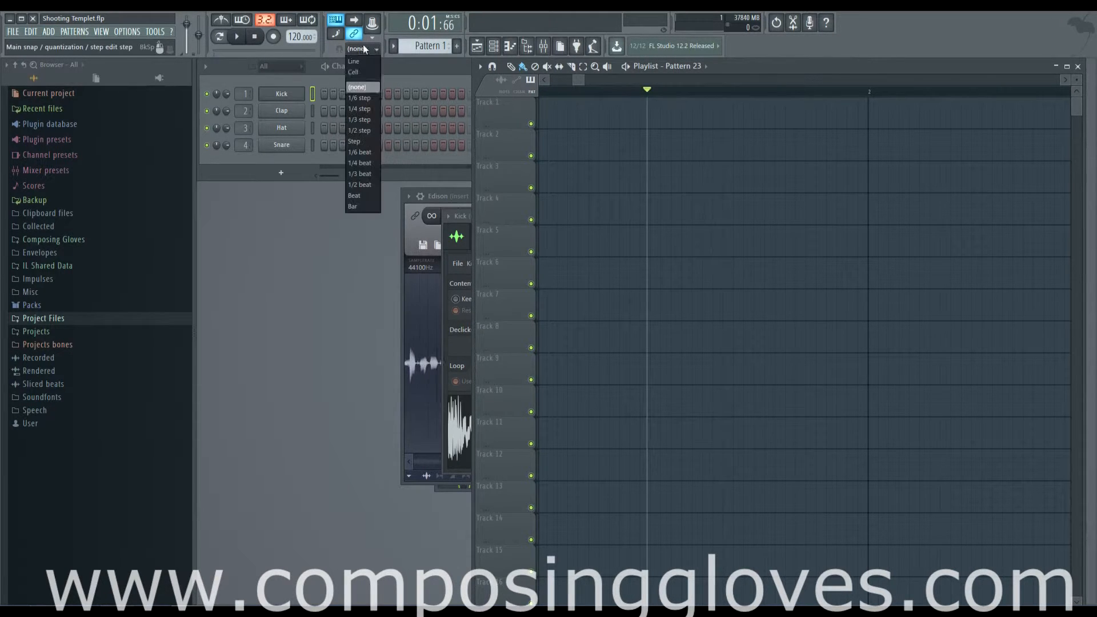
pyautogui.click(367, 130)
pyautogui.moveTo(637, 92)
pyautogui.mouseDown()
pyautogui.moveTo(744, 100)
pyautogui.moveTo(206, 58)
pyautogui.mouseUp()
pyautogui.scroll(-8, 597, 137)
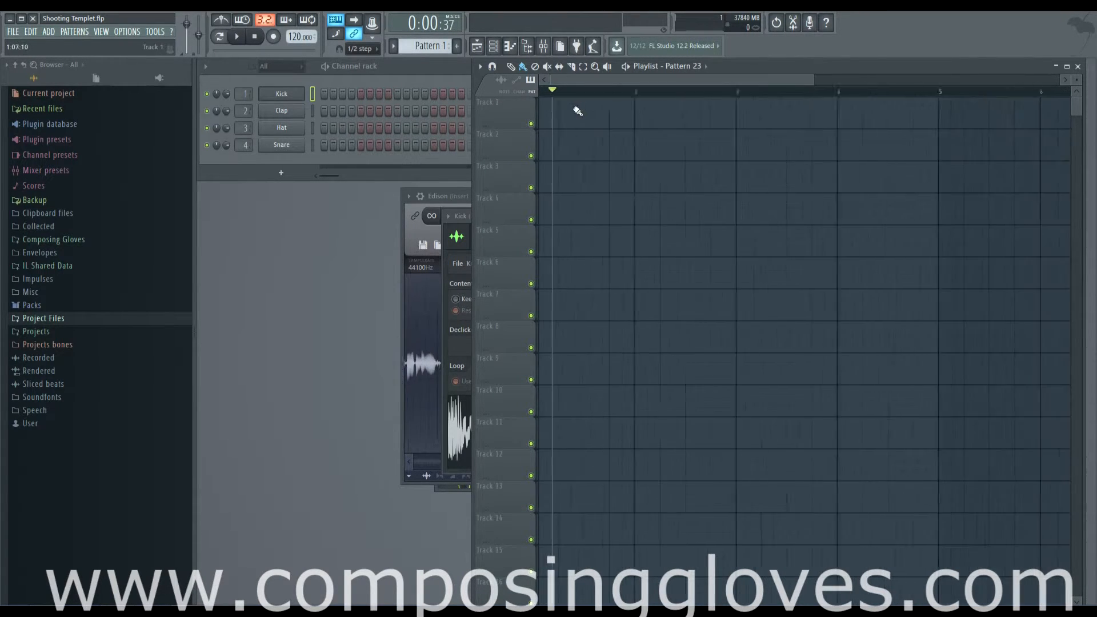
pyautogui.click(542, 92)
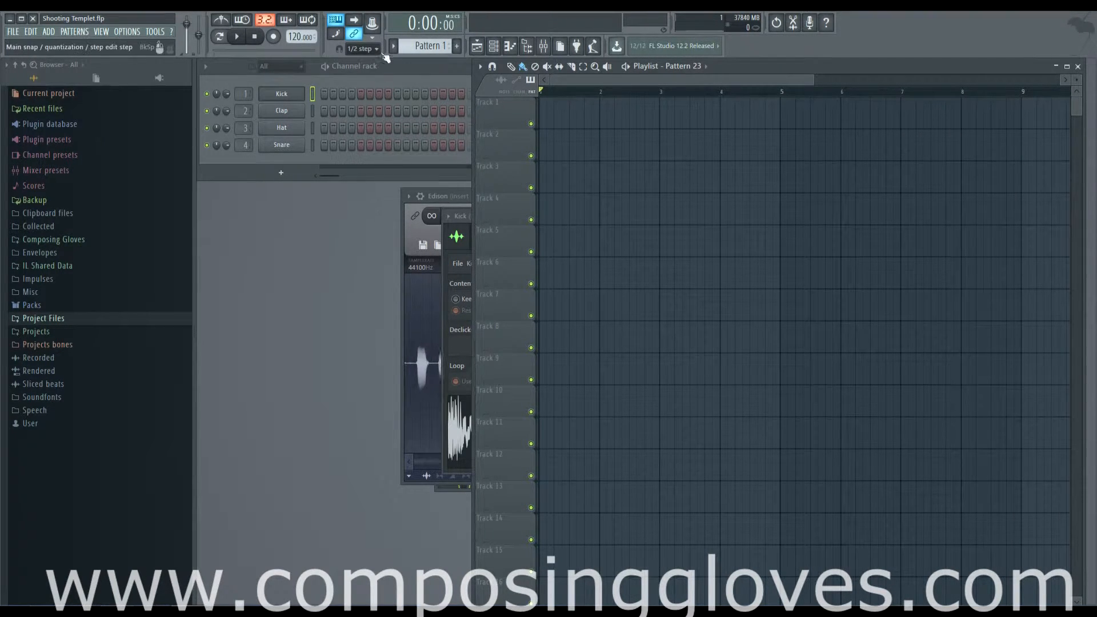
# - Switch the time display between bar and minute formats while moving the song position marker
pyautogui.click(373, 50)
pyautogui.click(374, 51)
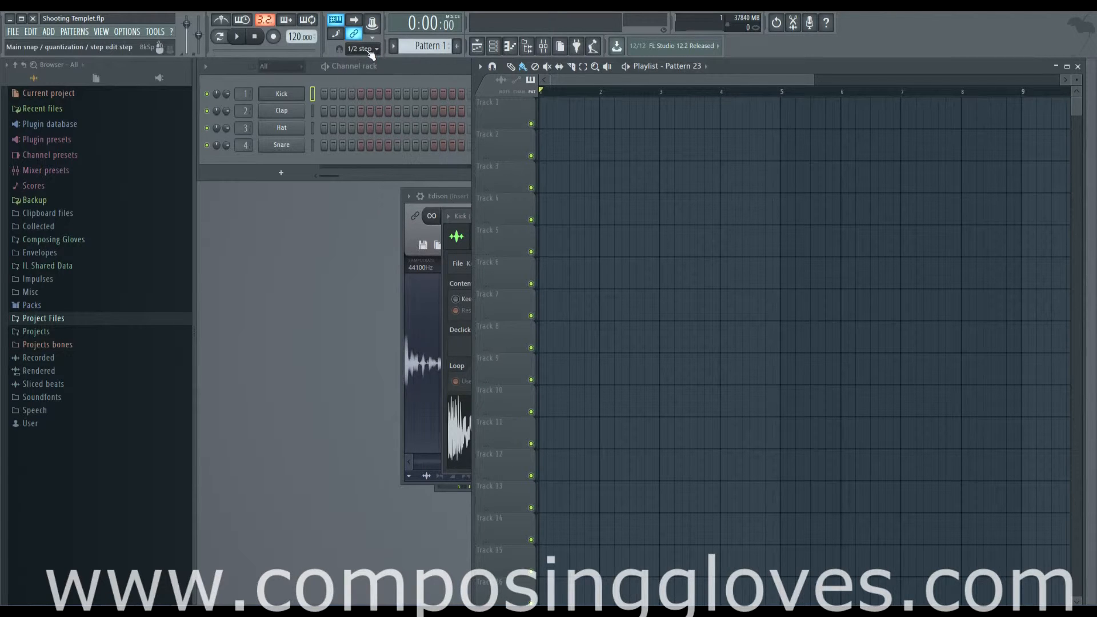
pyautogui.click(441, 27)
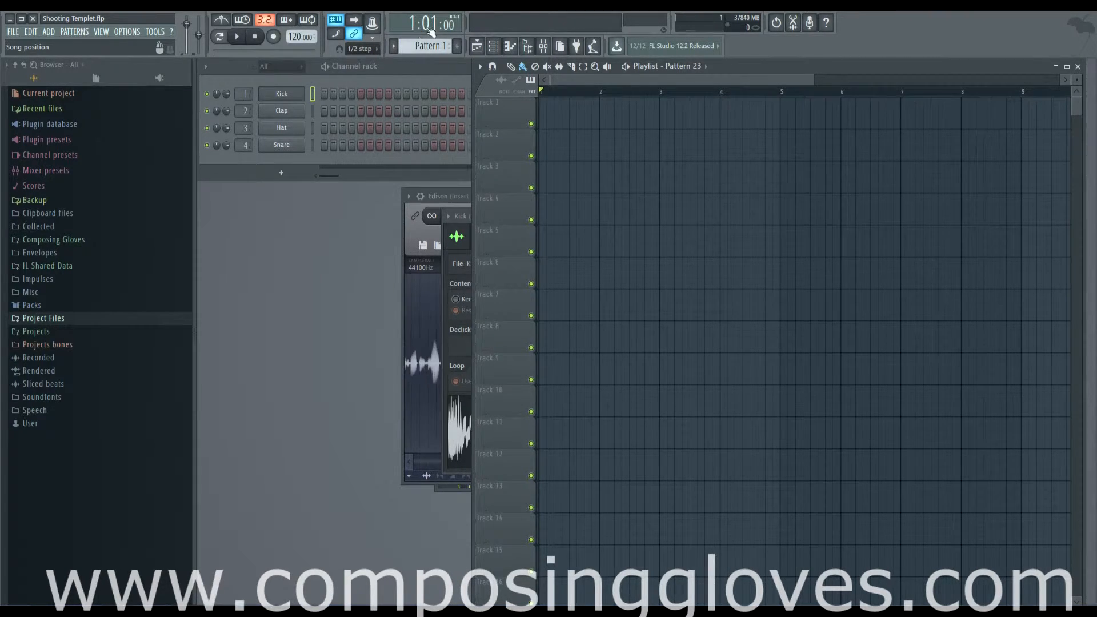
pyautogui.moveTo(558, 92)
pyautogui.mouseDown()
pyautogui.moveTo(833, 105)
pyautogui.moveTo(696, 111)
pyautogui.moveTo(563, 89)
pyautogui.moveTo(543, 98)
pyautogui.mouseUp()
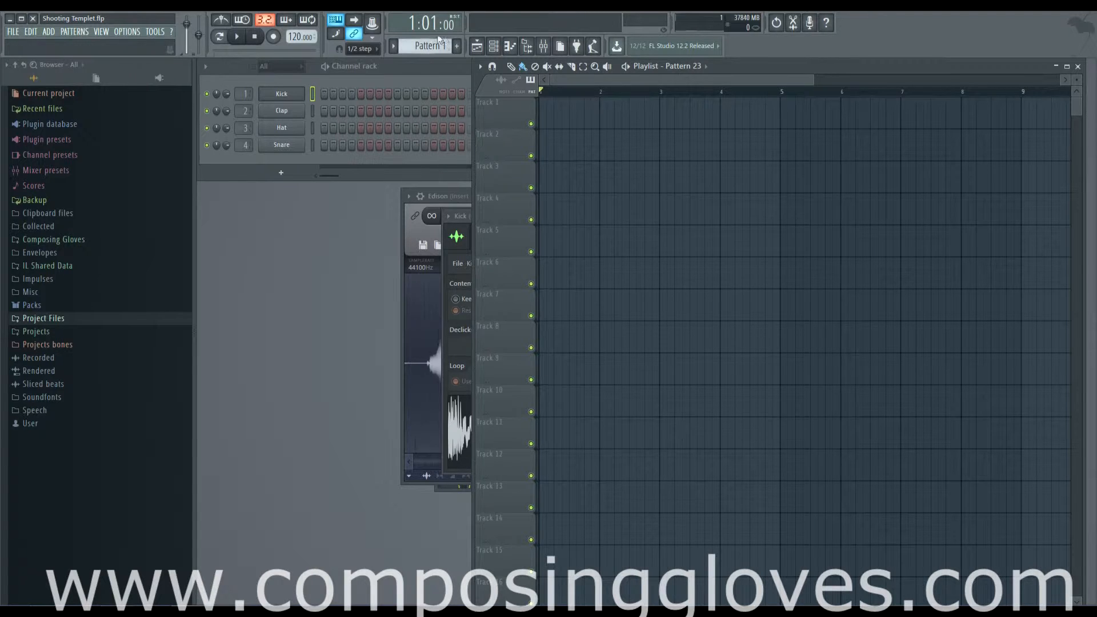
pyautogui.click(424, 24)
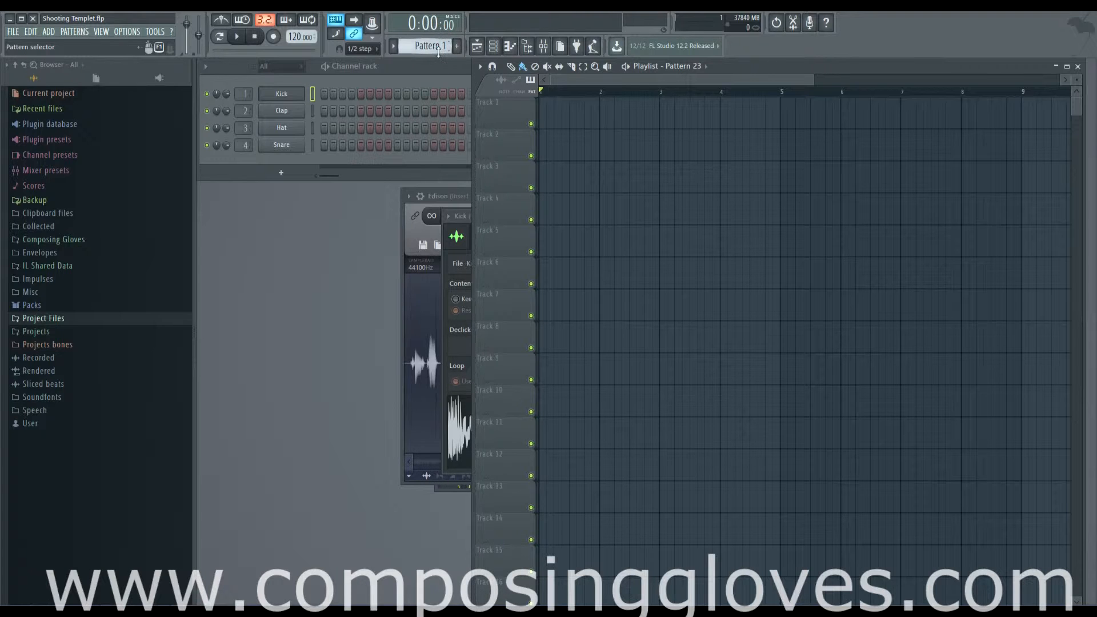
pyautogui.click(394, 47)
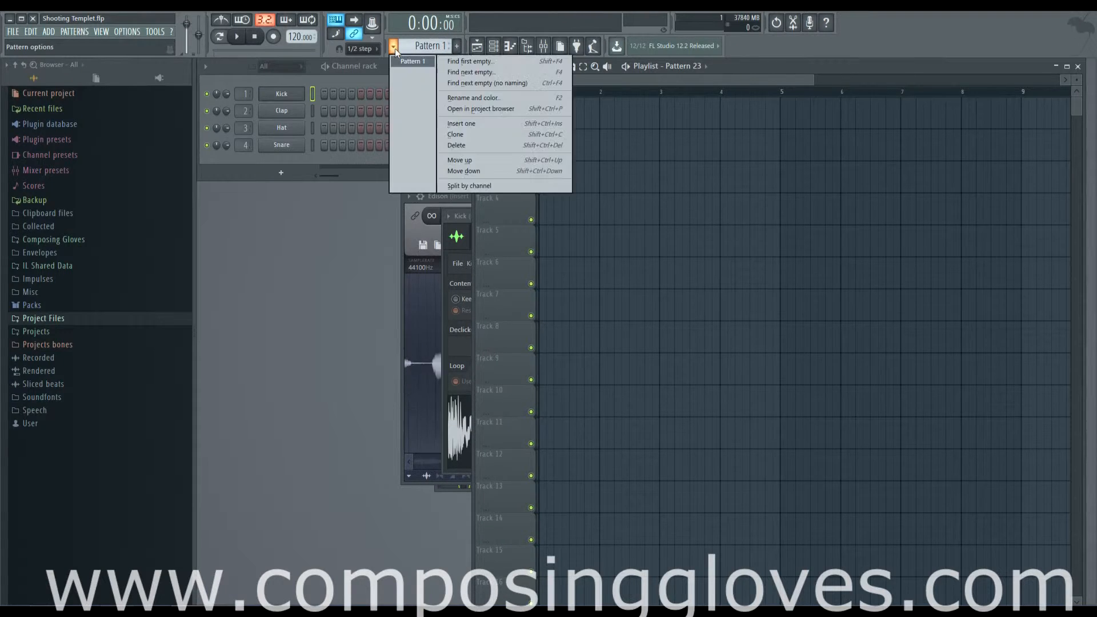
pyautogui.click(395, 48)
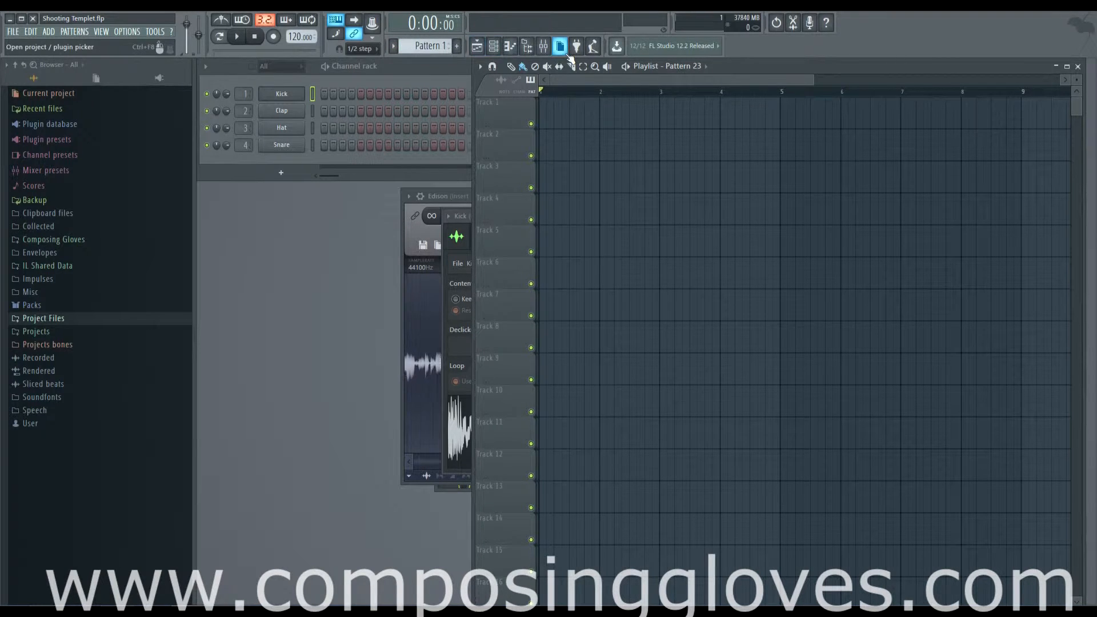
# - Switch the master monitor to Oscilloscope mode and preview the Kick sample from its channel settings
pyautogui.rightClick(567, 25)
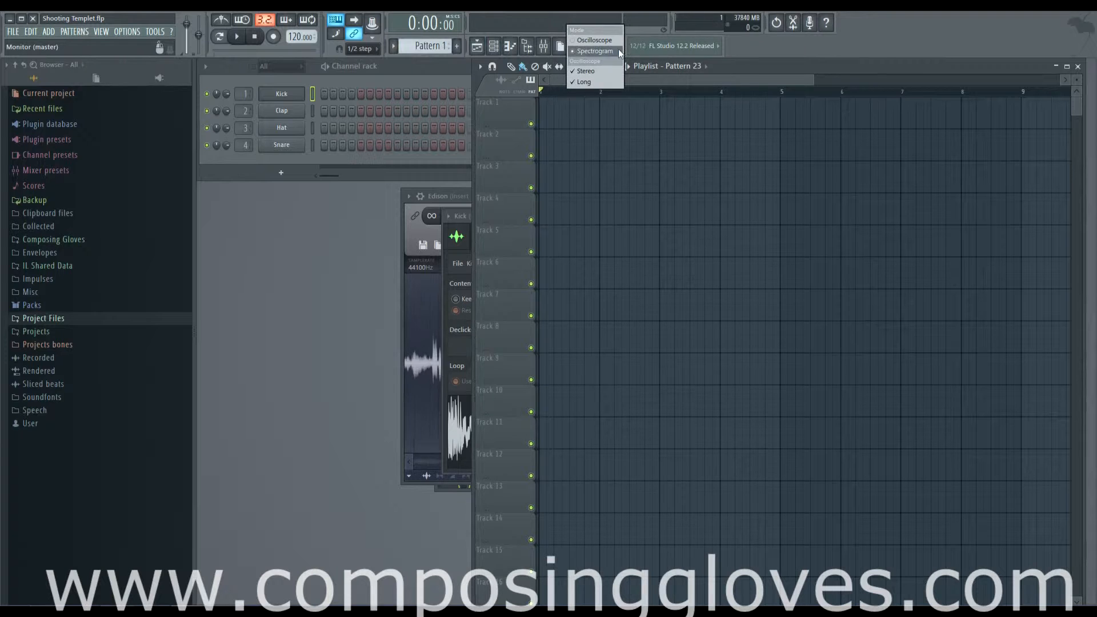
pyautogui.click(604, 41)
pyautogui.click(286, 97)
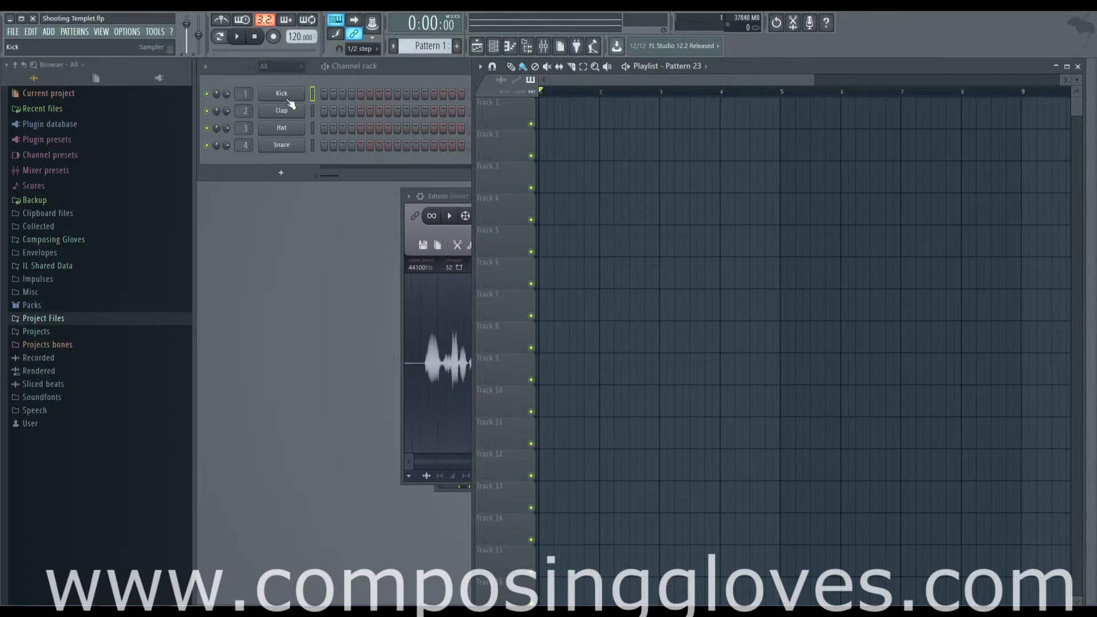
pyautogui.click(286, 97)
pyautogui.click(647, 449)
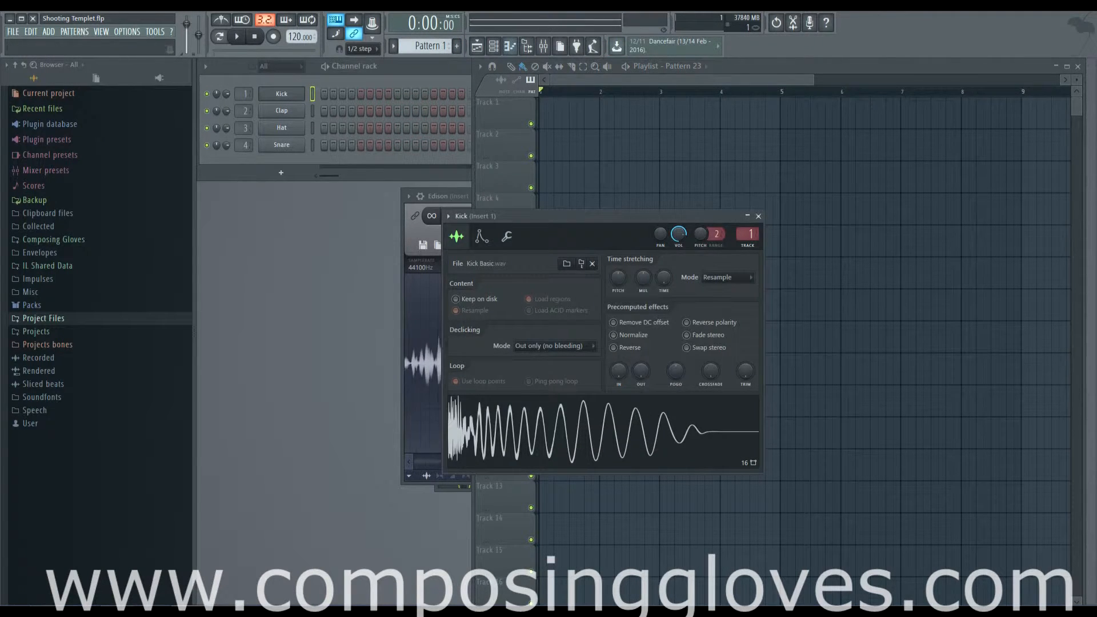
# - Change the master monitor's display options to Spectrogram and preview the Kick sample again
pyautogui.rightClick(540, 22)
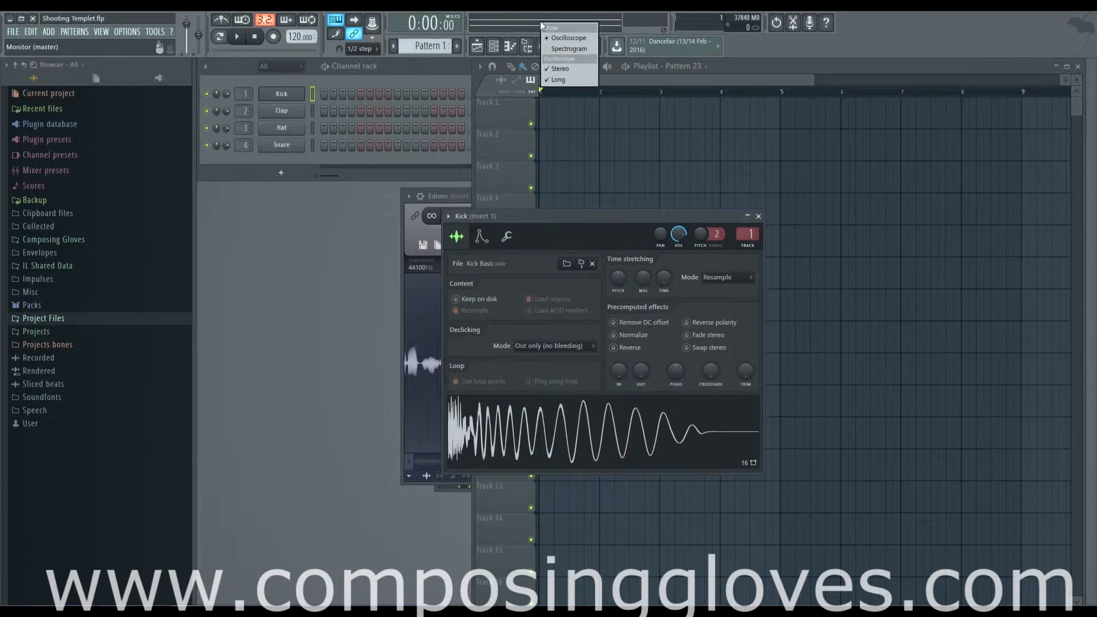
pyautogui.click(571, 80)
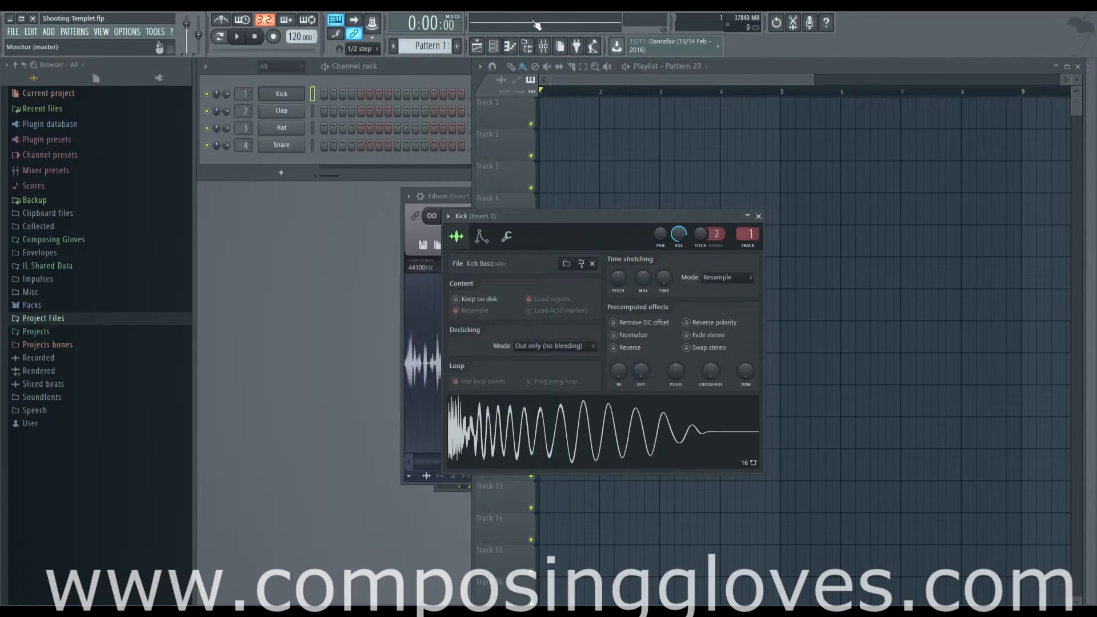
pyautogui.click(629, 429)
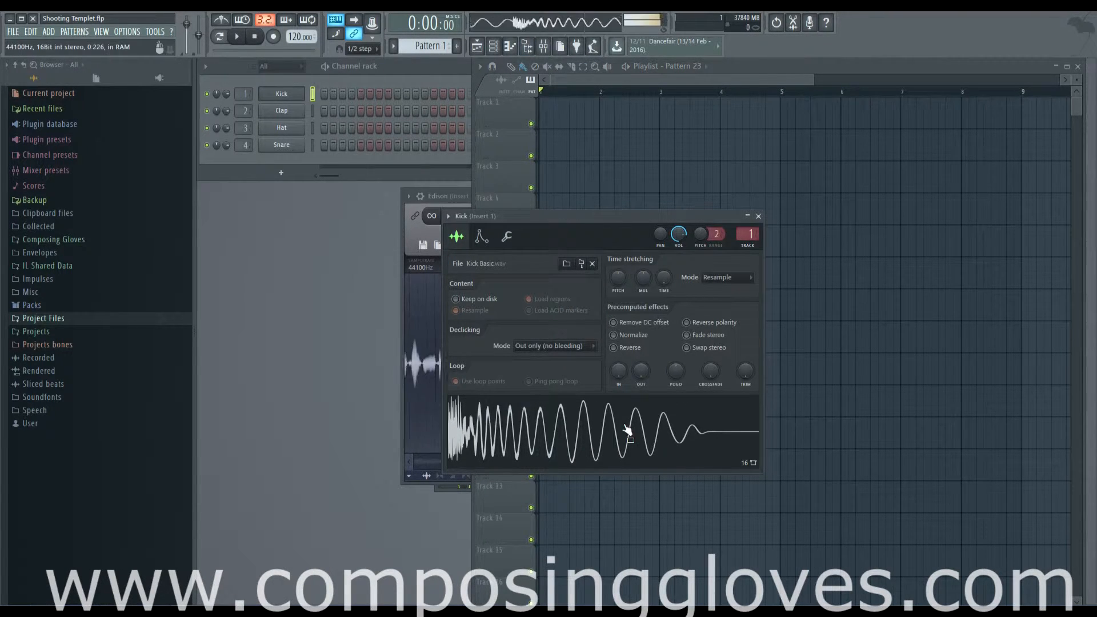
pyautogui.rightClick(562, 23)
pyautogui.click(595, 49)
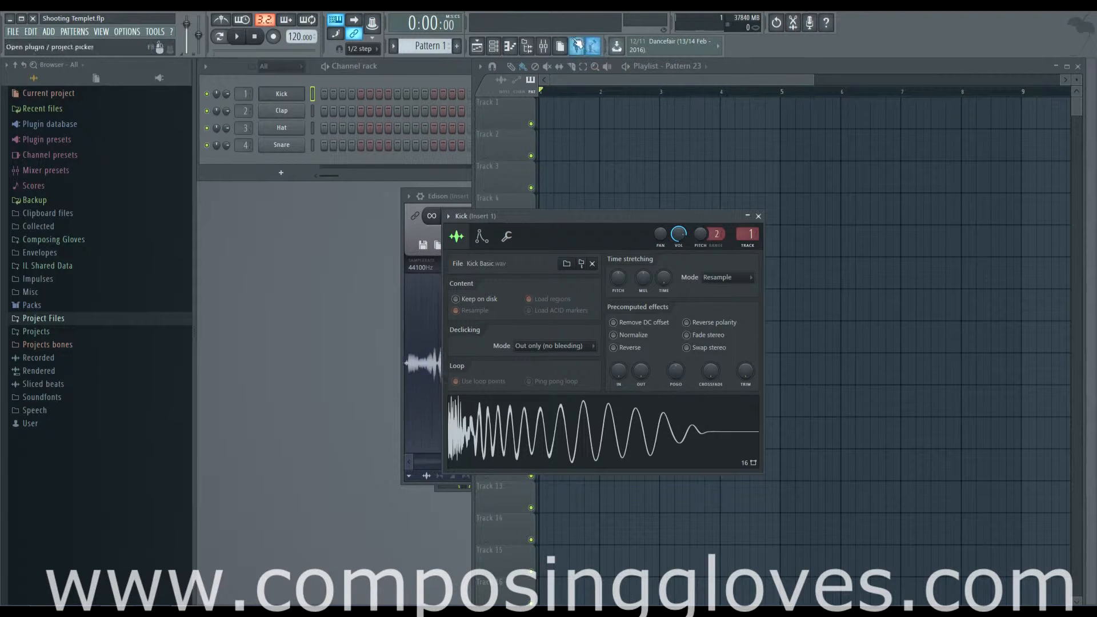
pyautogui.click(614, 425)
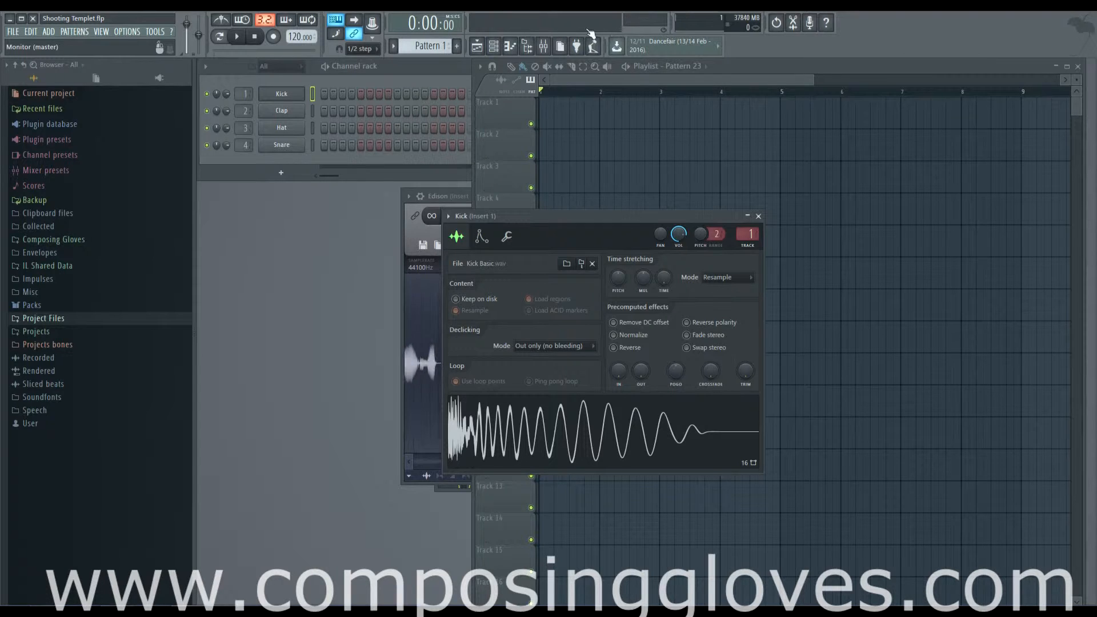
pyautogui.click(583, 426)
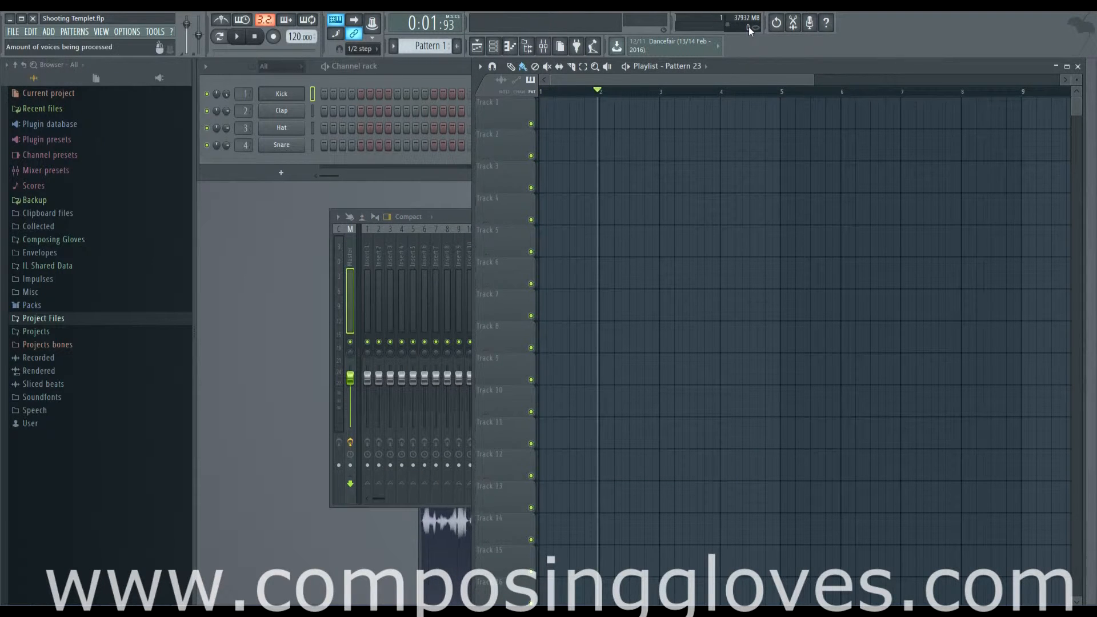
# - Reopen the Kick channel settings and preview its sample waveform
pyautogui.click(282, 94)
pyautogui.click(825, 297)
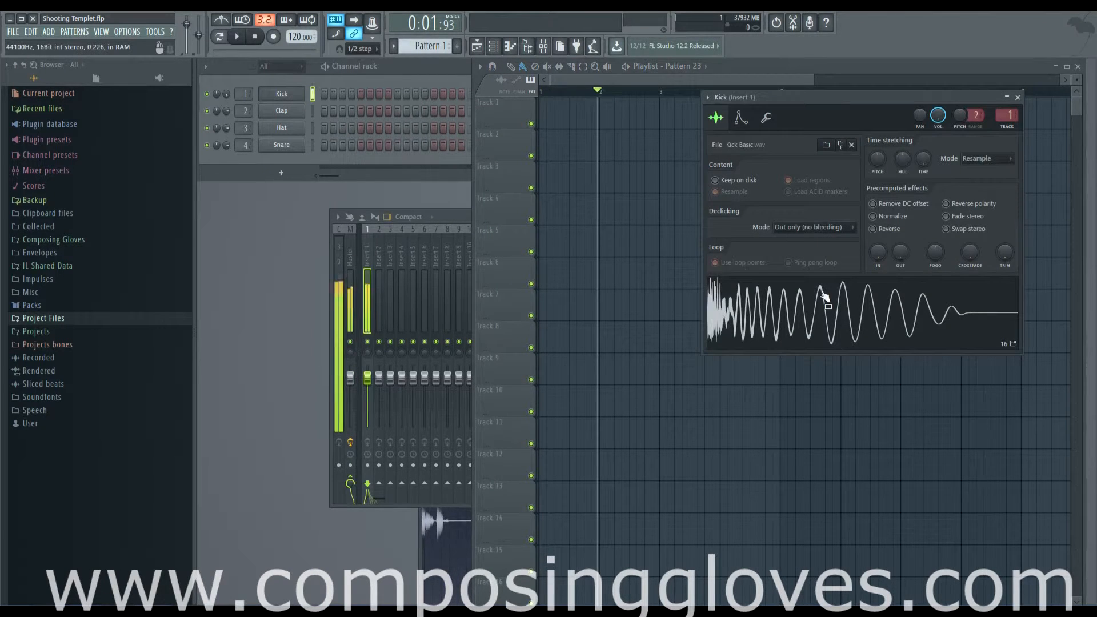
pyautogui.click(825, 296)
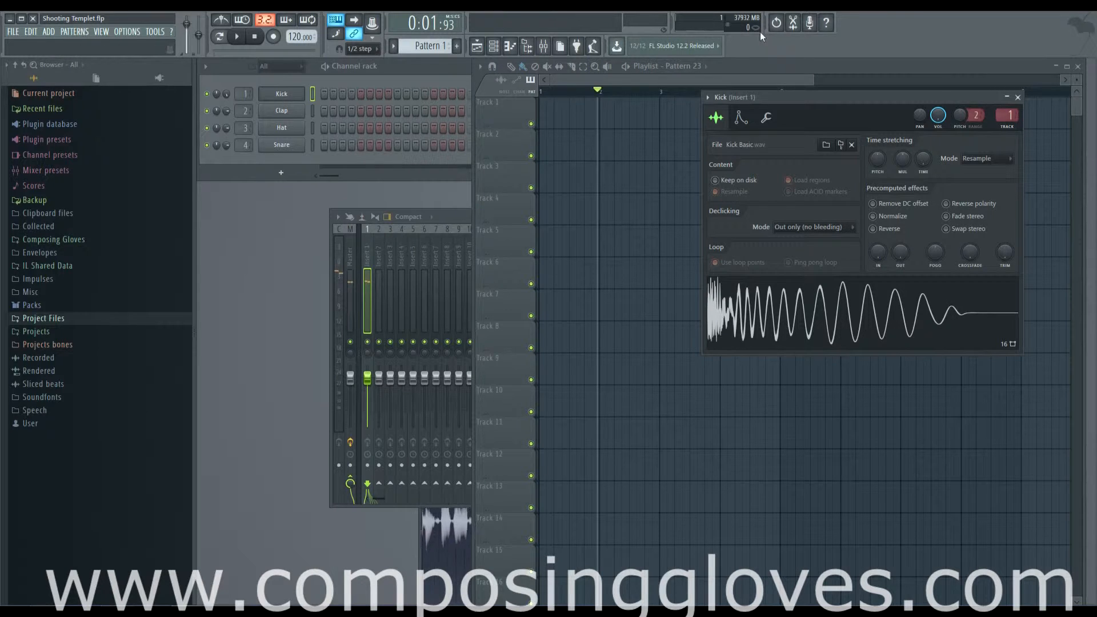
pyautogui.click(66, 34)
pyautogui.click(71, 32)
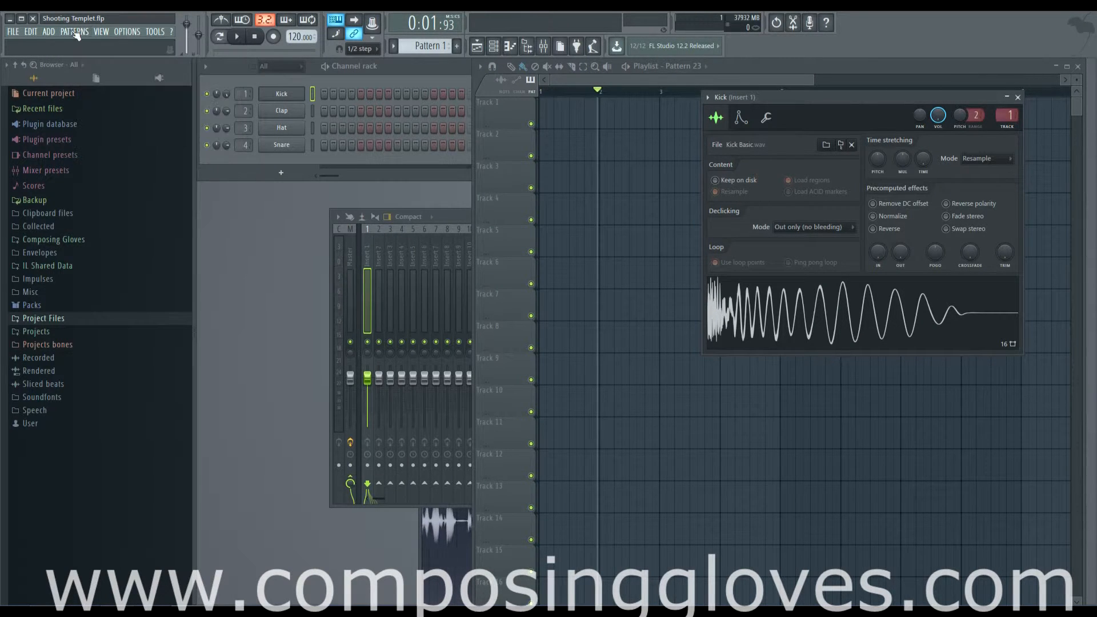
# - Add a 3x Osc channel to the Channel rack
pyautogui.click(286, 176)
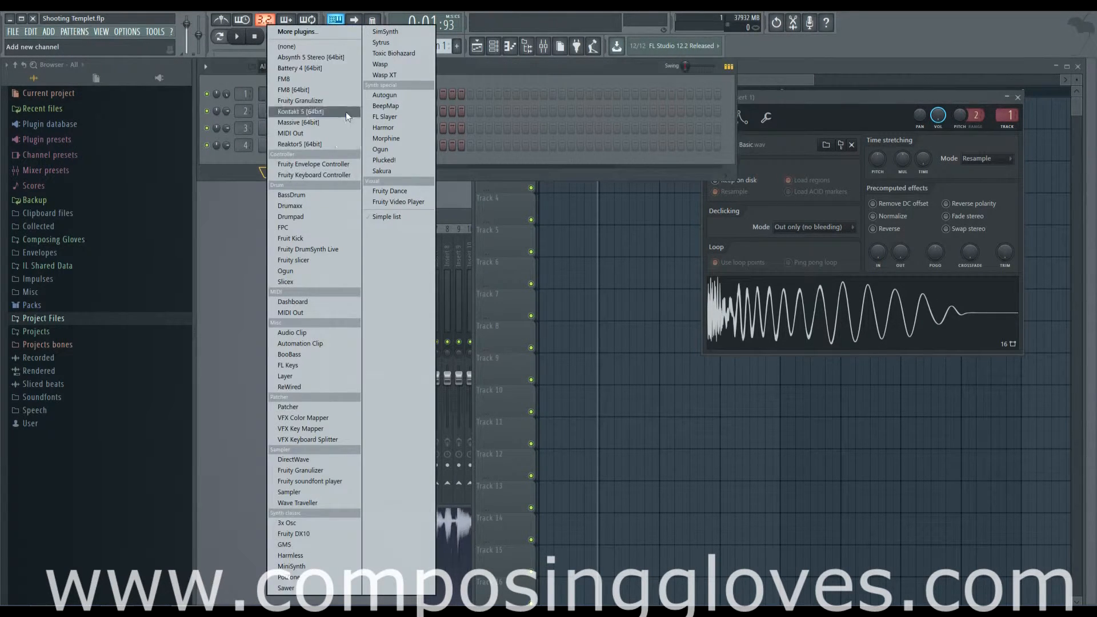
pyautogui.click(333, 527)
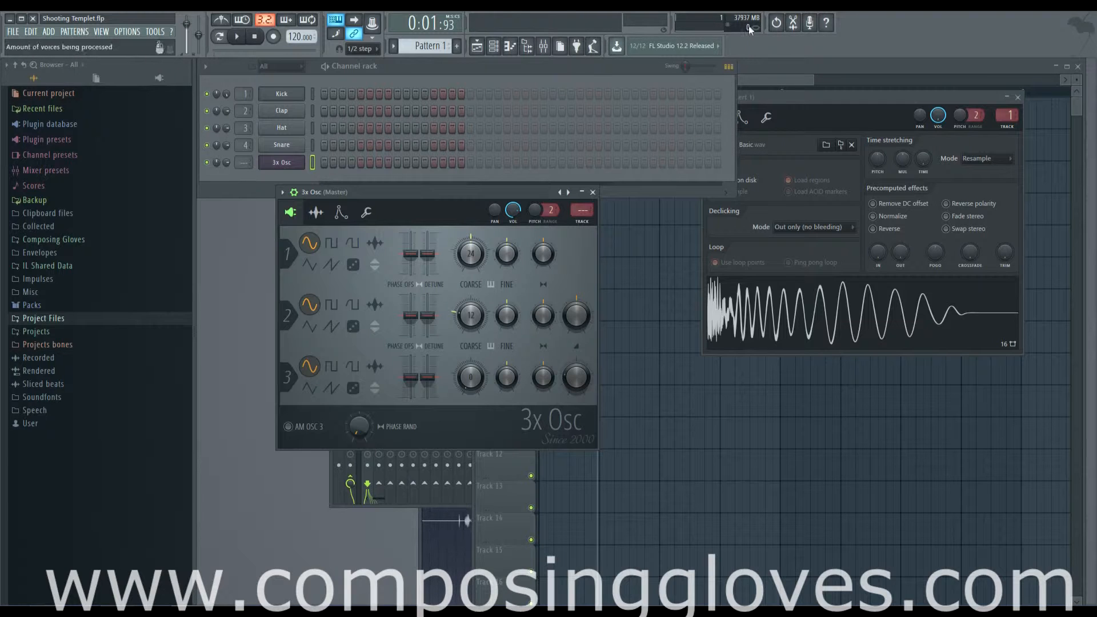
pyautogui.press('m')
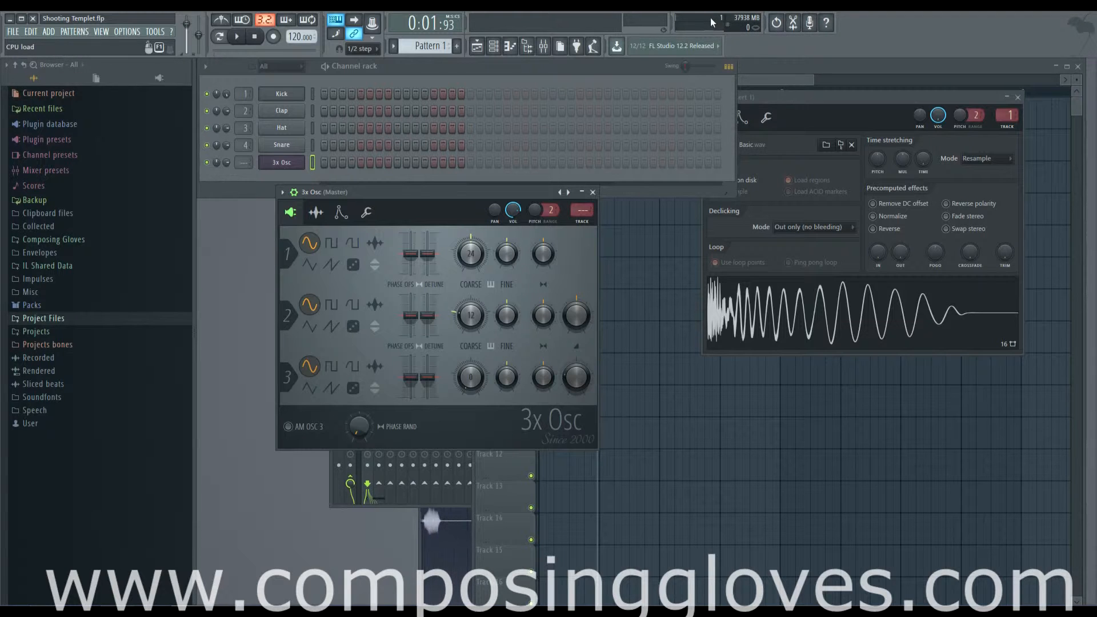
pyautogui.click(557, 75)
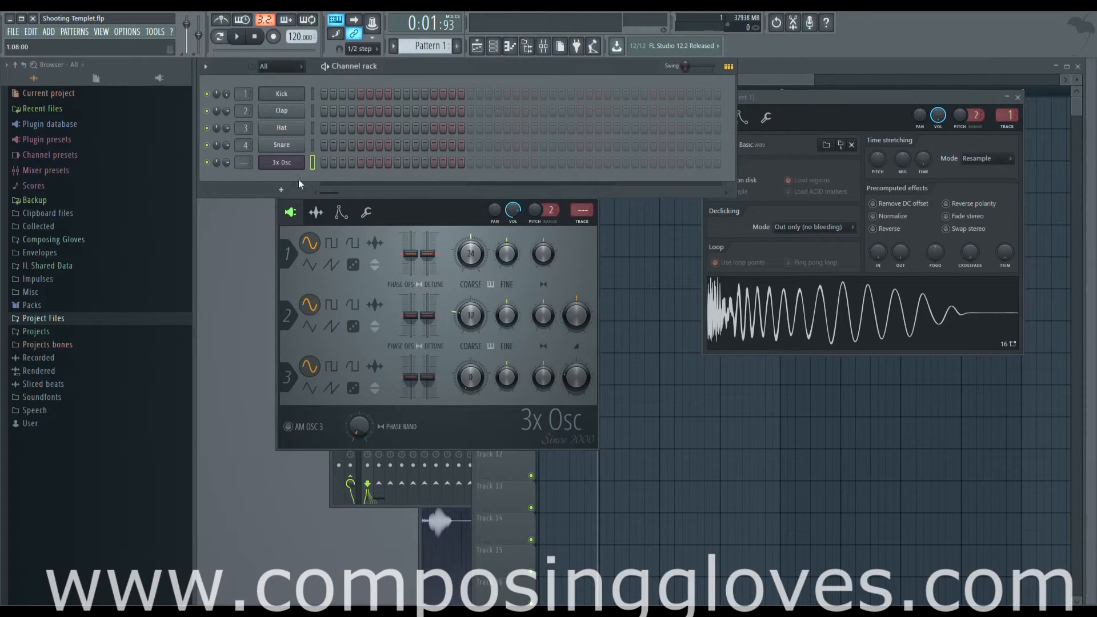
# - Add a Kontakt 5 channel, move its window up and select the Kontakt Factory Library
pyautogui.click(280, 189)
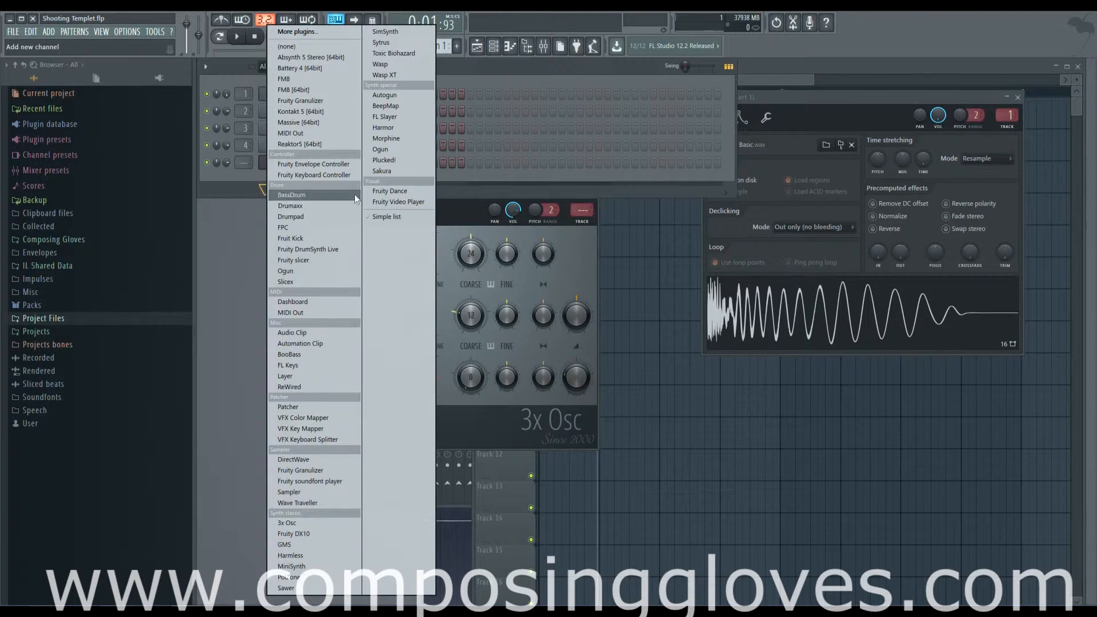
pyautogui.click(335, 112)
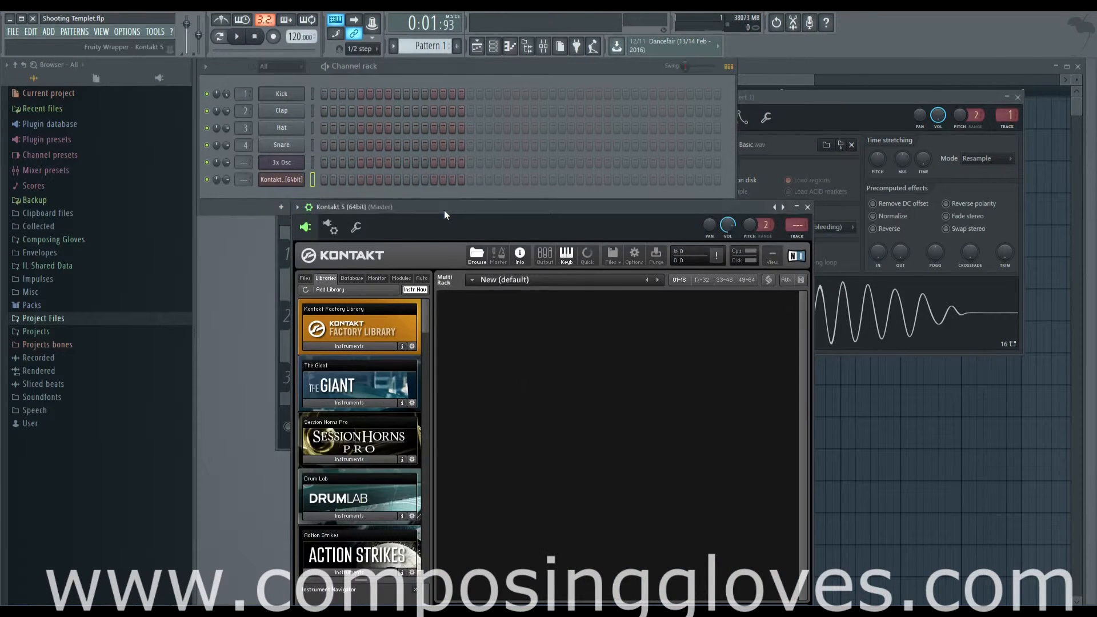
pyautogui.moveTo(444, 210); pyautogui.dragTo(466, 100)
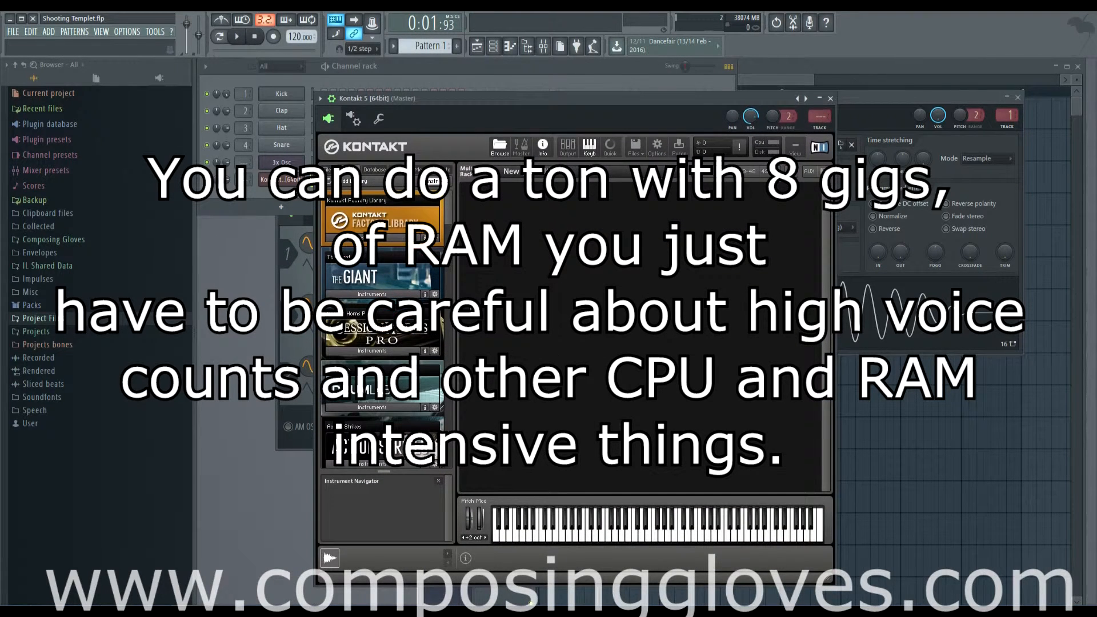
pyautogui.click(396, 246)
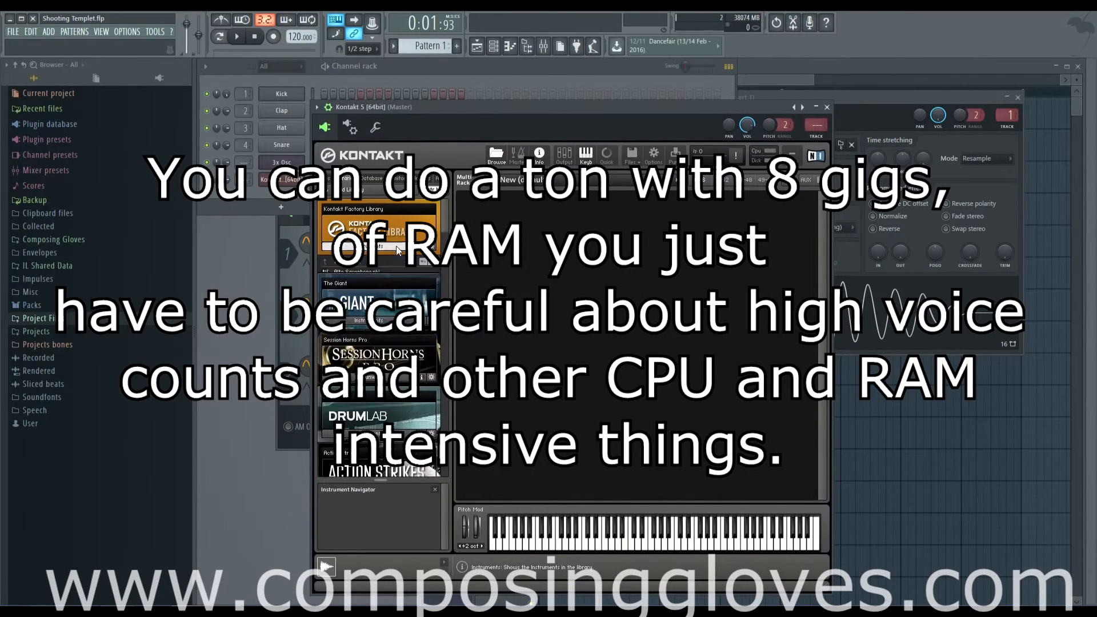
# - Reopen the Kontakt 5 plugin window from its Channel rack channel and move the window slightly higher
pyautogui.click(396, 248)
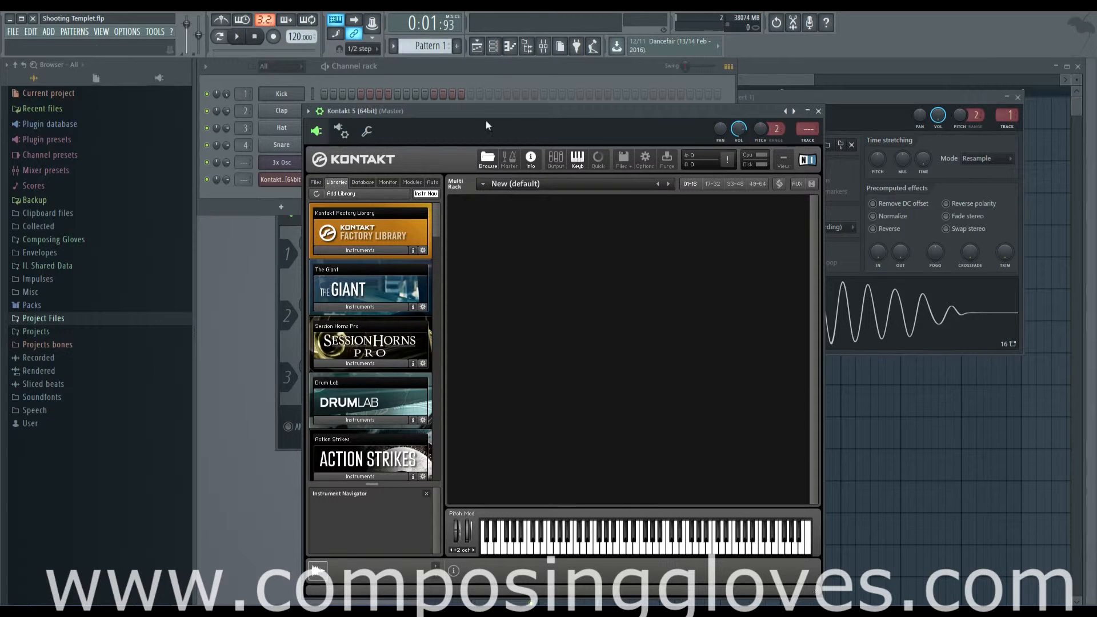
pyautogui.click(456, 81)
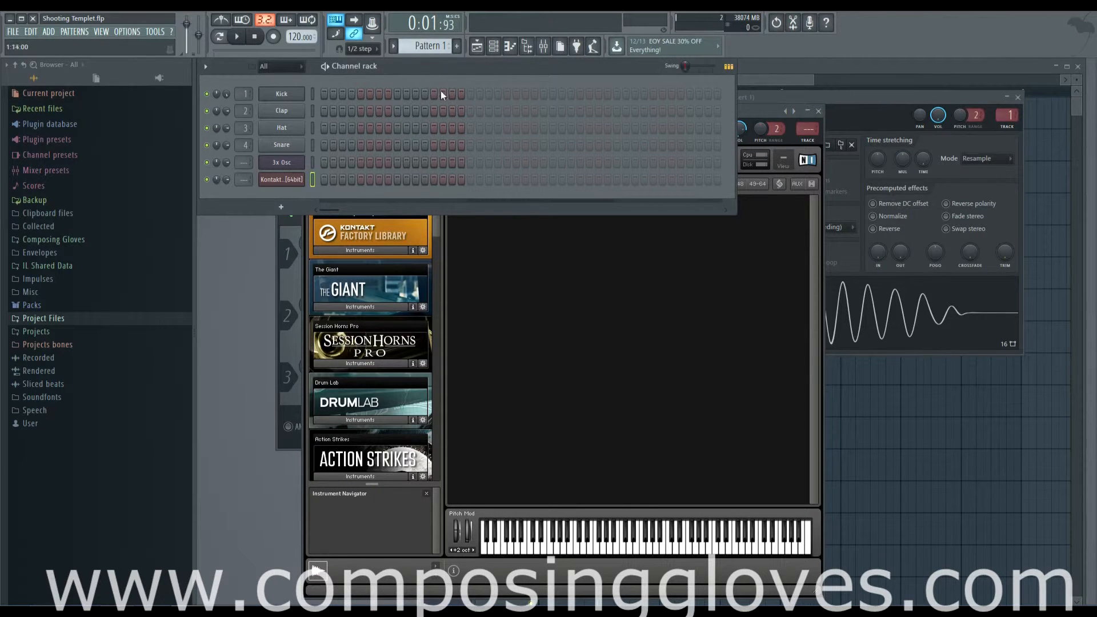
pyautogui.click(289, 179)
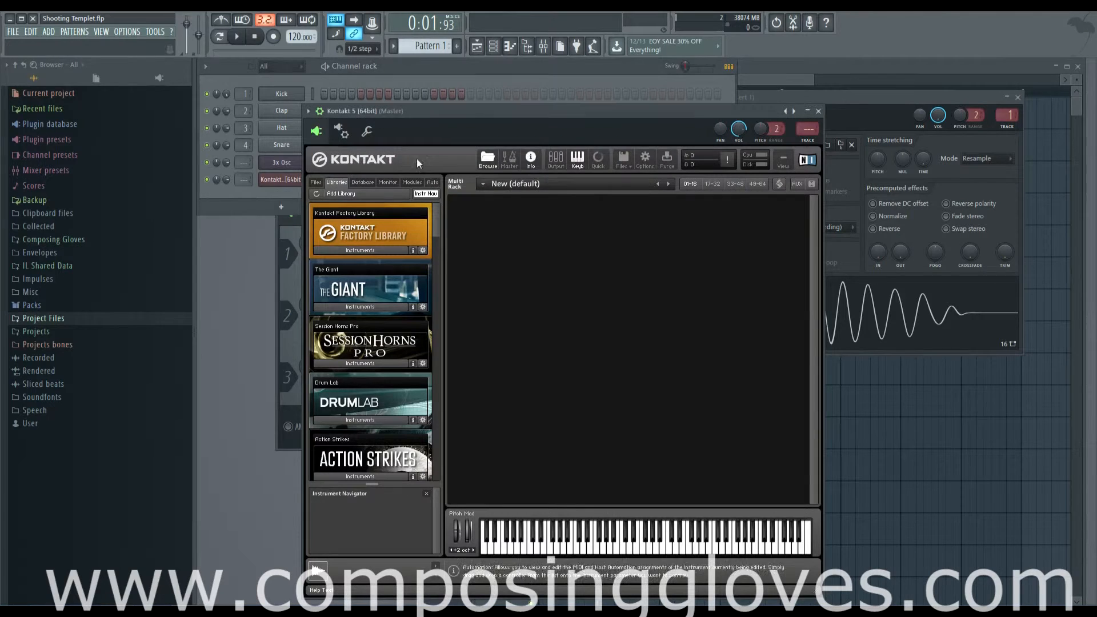
pyautogui.moveTo(471, 110); pyautogui.dragTo(469, 98)
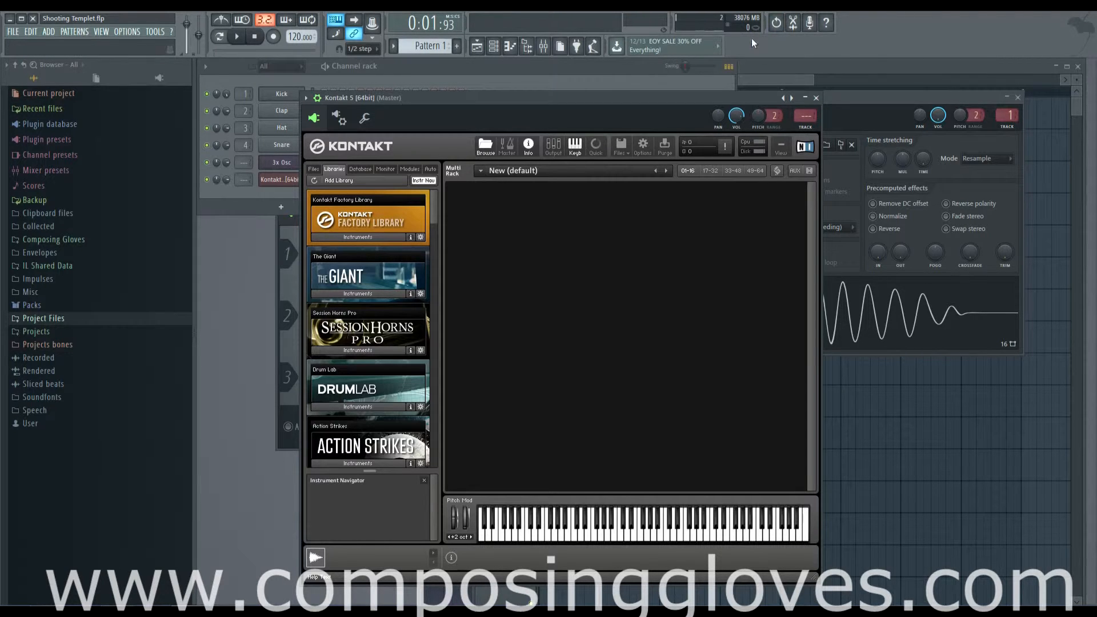
# - Open the Audio settings to review the audio device, buffer length and CPU options, then close them
pyautogui.click(553, 67)
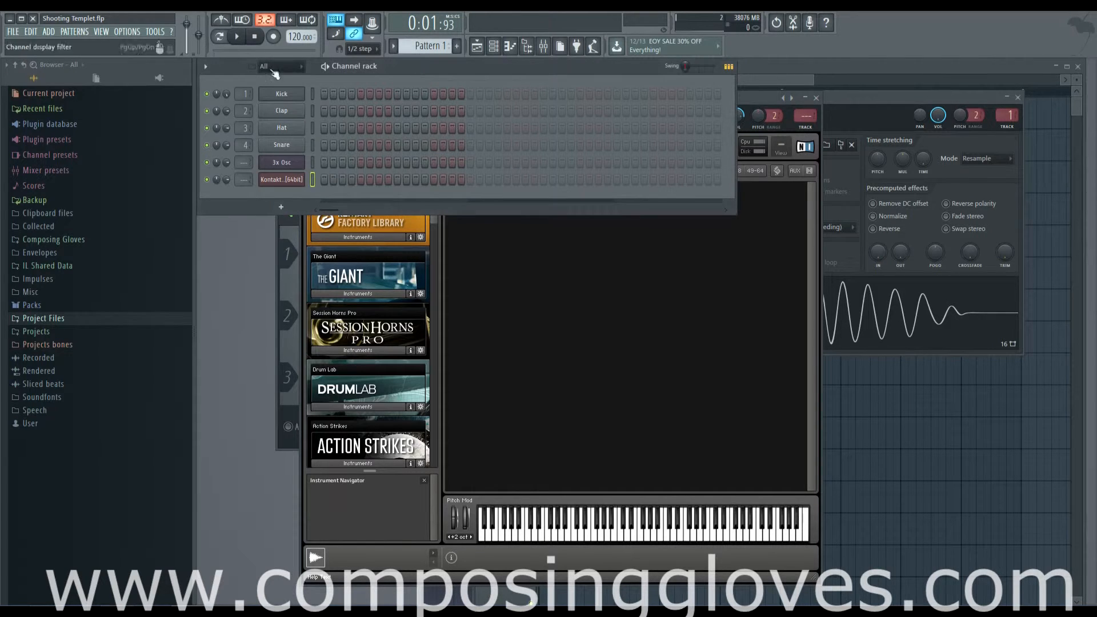
pyautogui.click(127, 31)
pyautogui.click(140, 66)
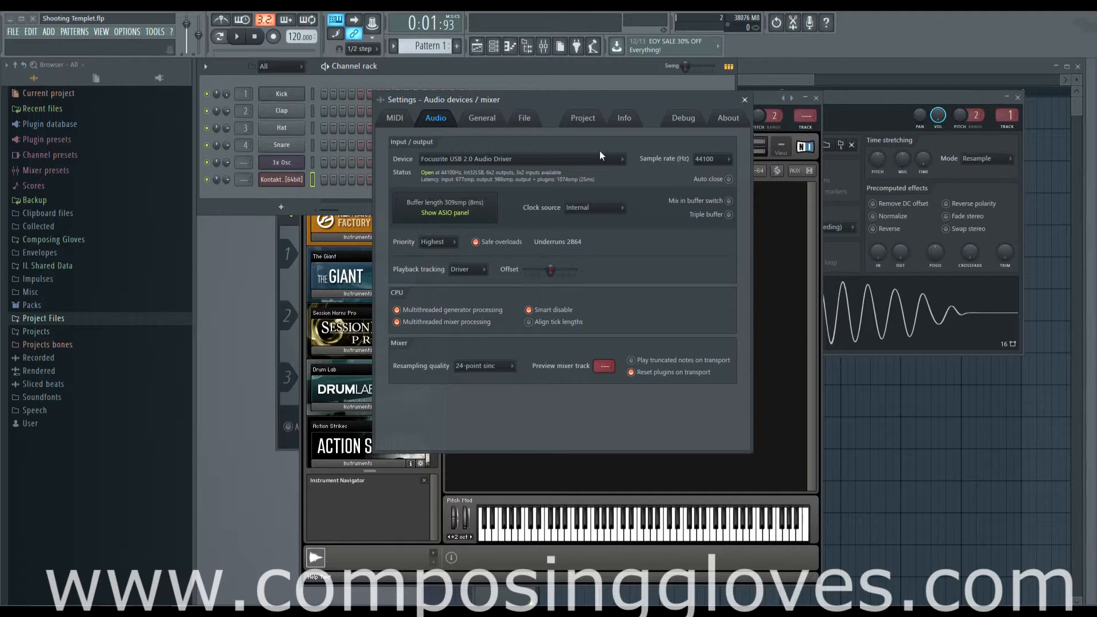
pyautogui.click(744, 100)
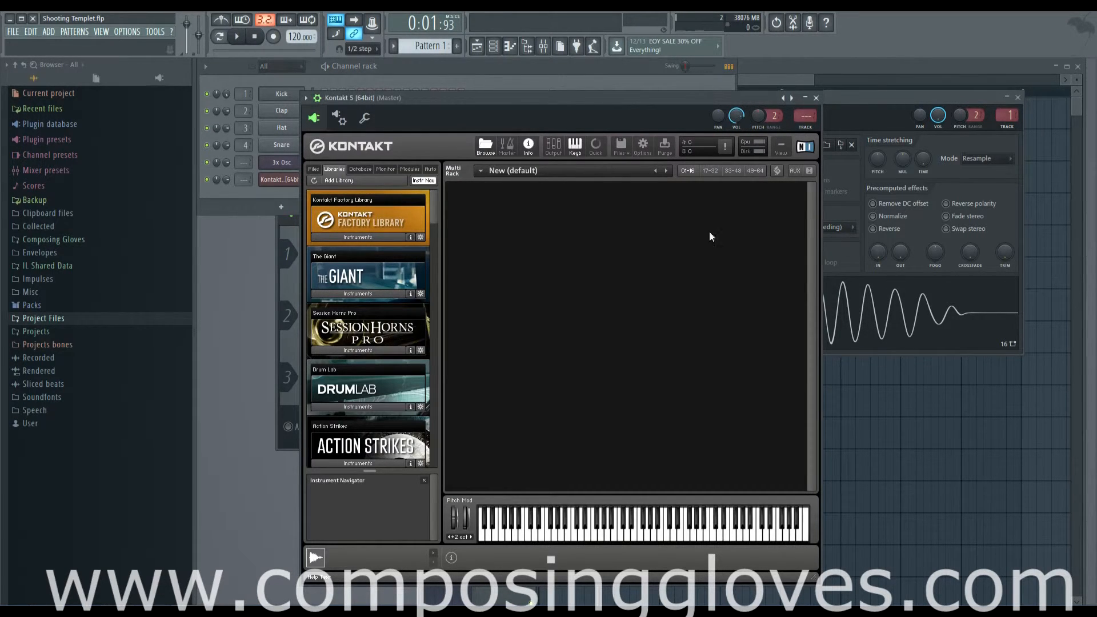
# - Shift the Kontakt window slightly right, close it, and bring the Playlist to the front
pyautogui.moveTo(471, 101); pyautogui.dragTo(496, 96)
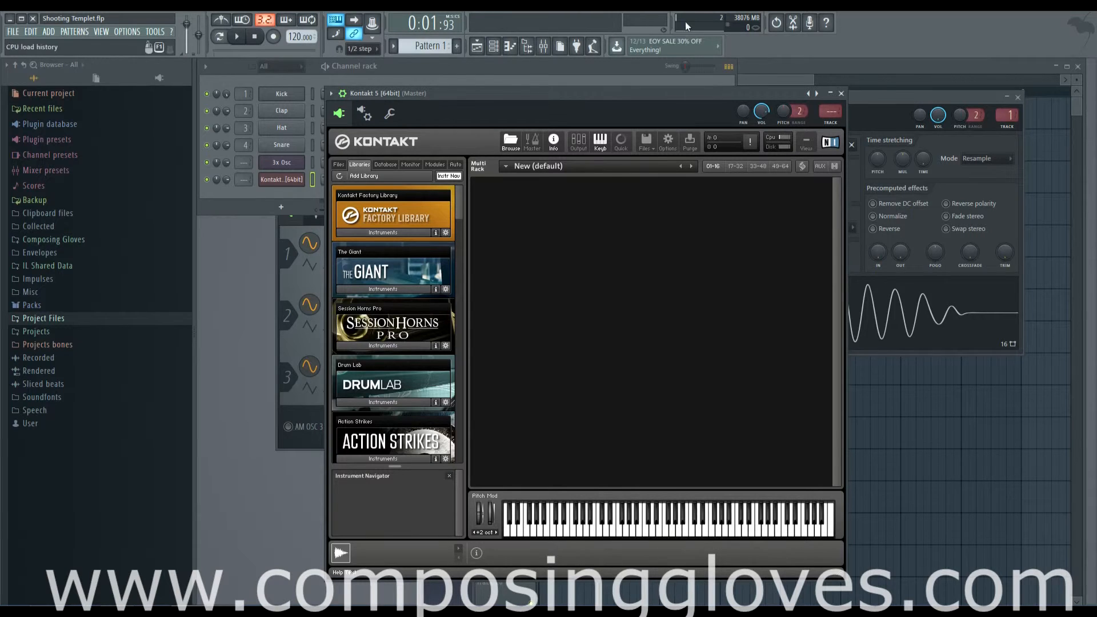
pyautogui.click(840, 93)
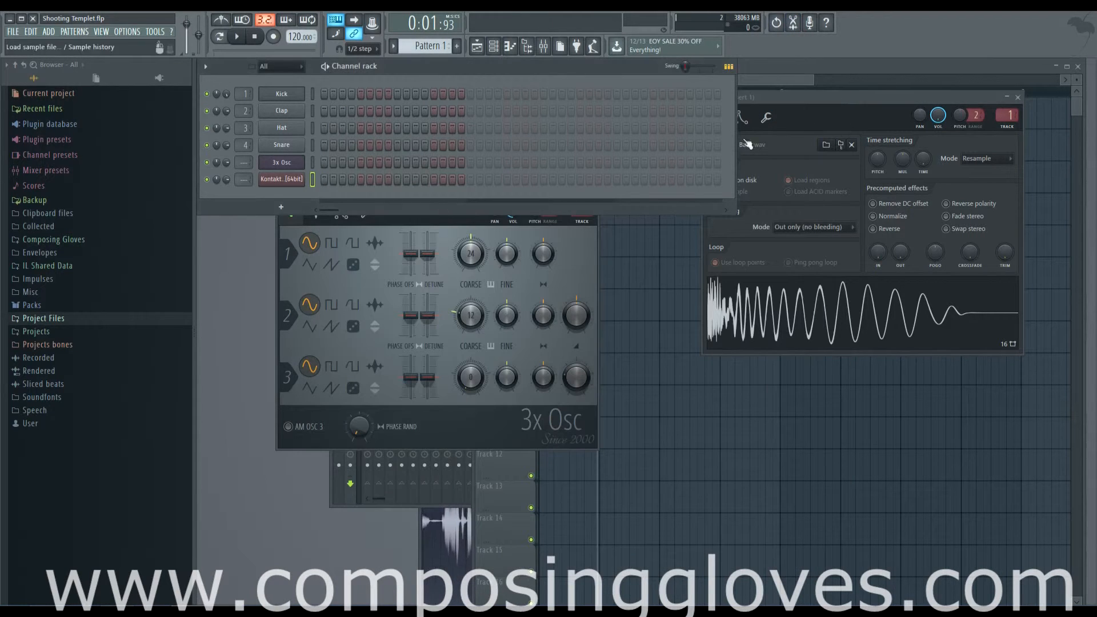
pyautogui.click(767, 77)
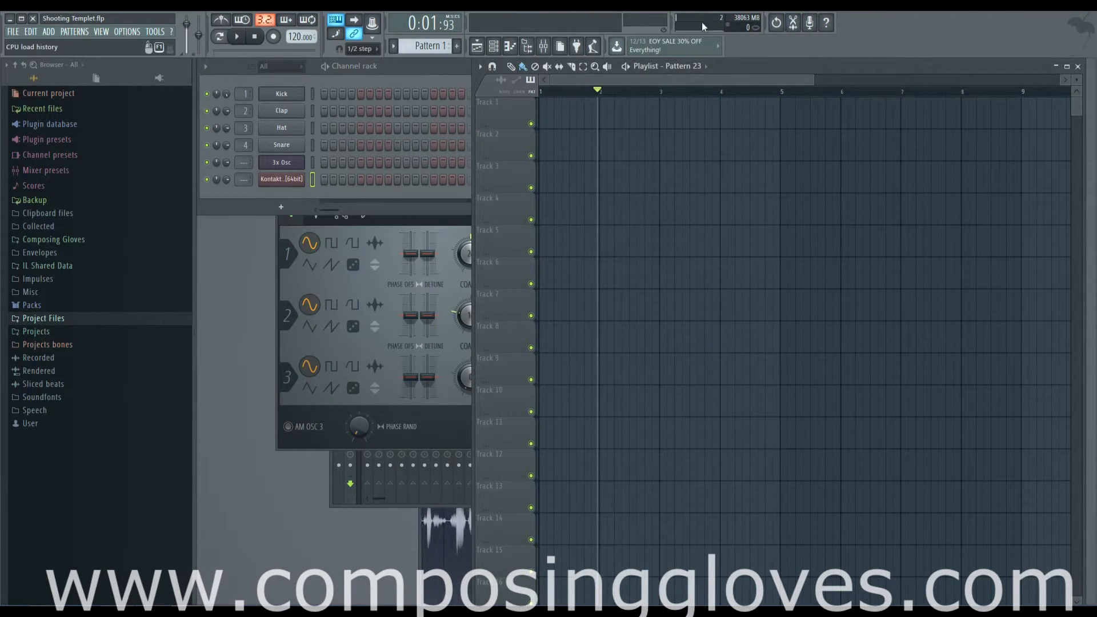
# - Open the Audio devices settings again to check the ASIO panel option, then close the dialog
pyautogui.click(128, 31)
pyautogui.click(143, 52)
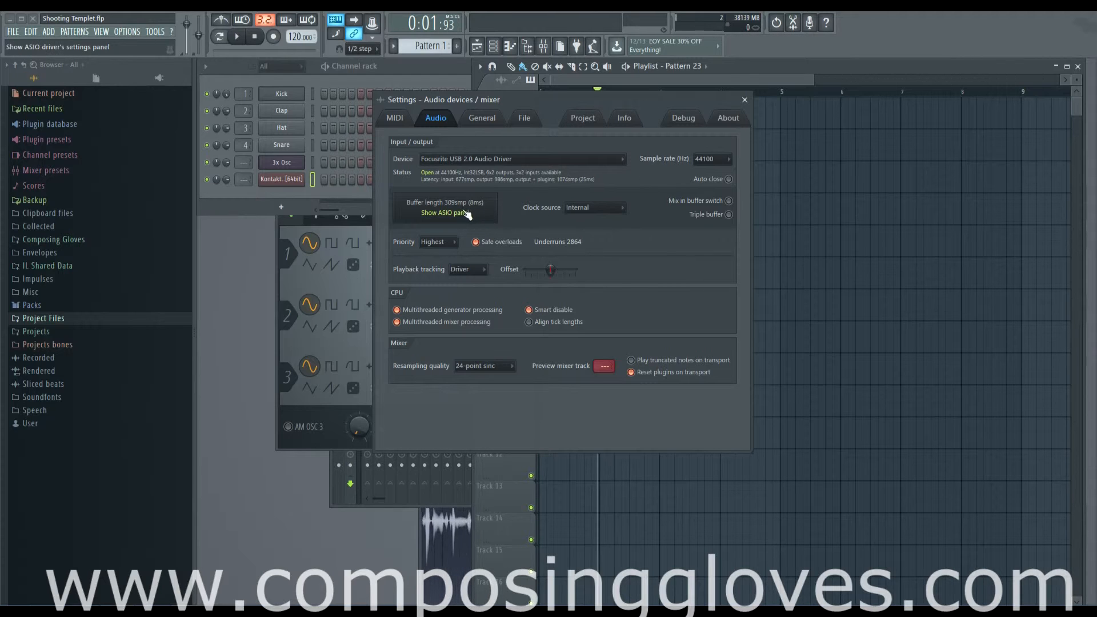
pyautogui.click(745, 100)
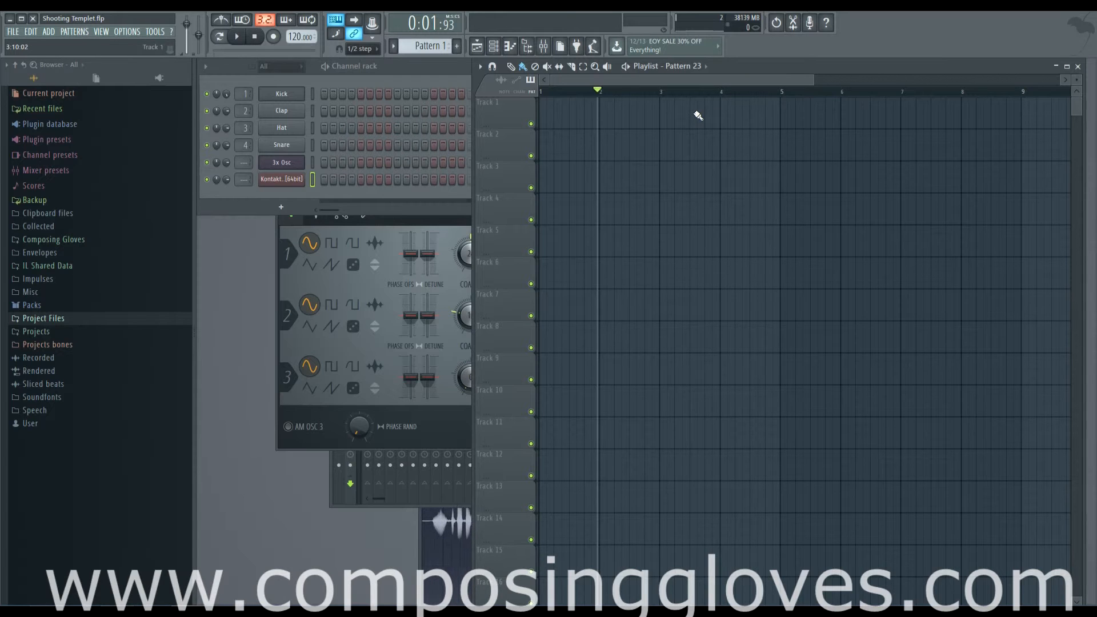
# - Open the 3x Osc channel's plugin window from the Channel rack
pyautogui.click(291, 164)
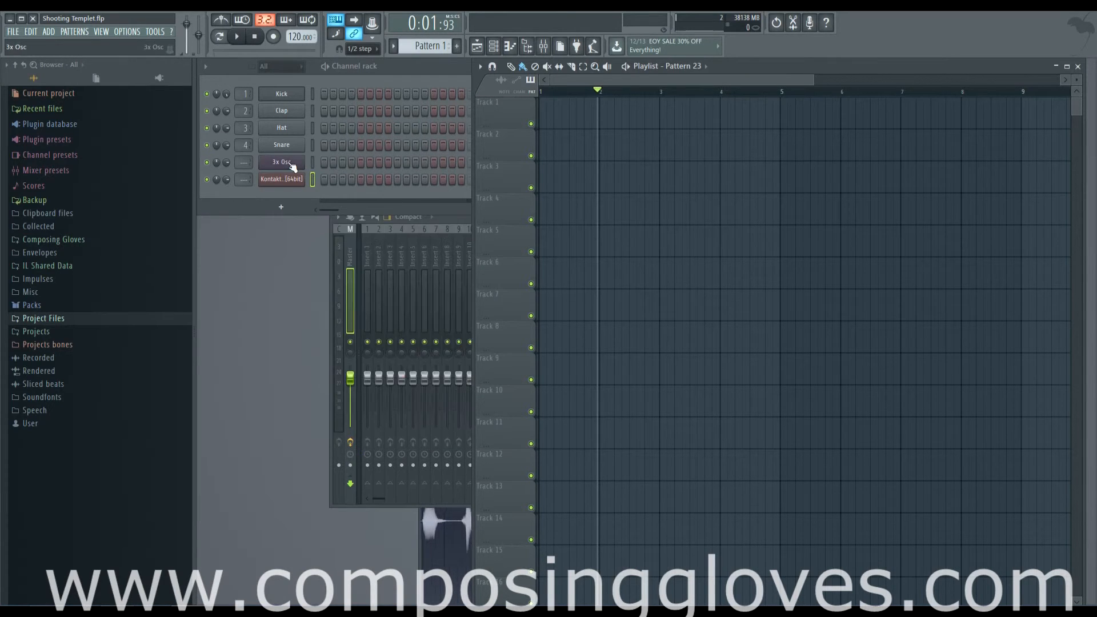
pyautogui.click(291, 164)
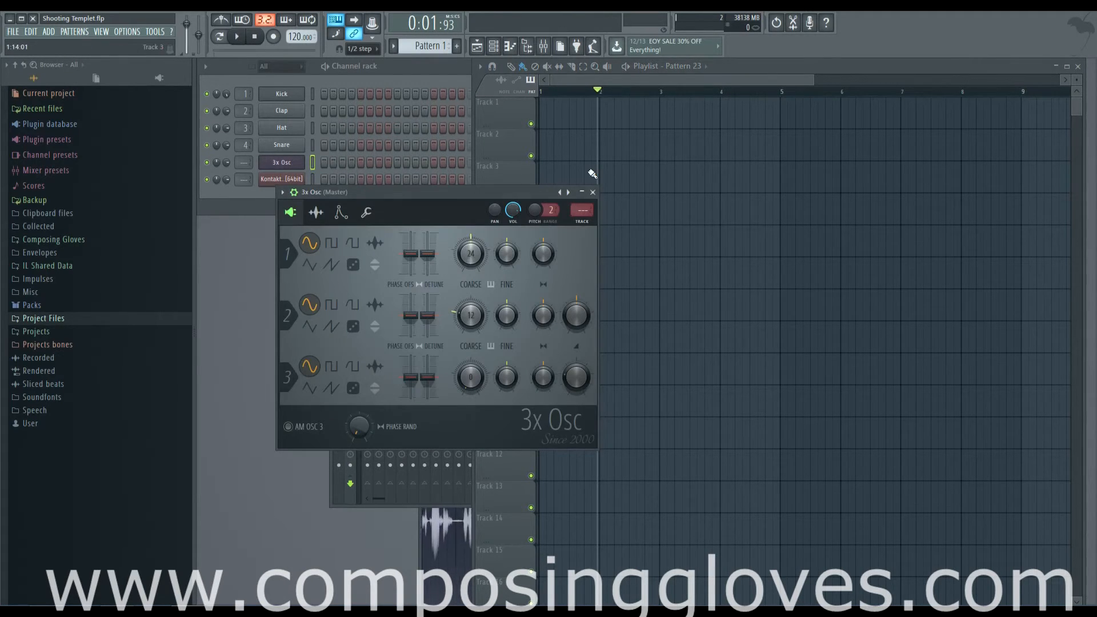